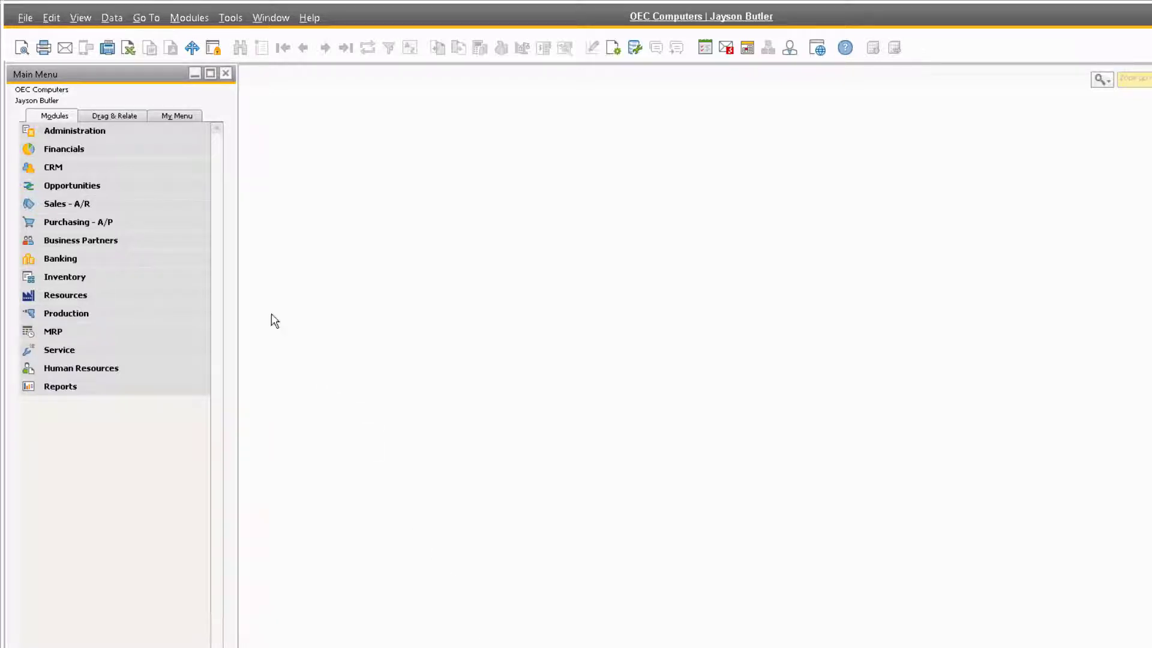
Switch the General Settings cockpit option from None to Cockpit, update, and acknowledge the log-on notice.
{"action": "left_click", "coordinate": [150, 133]}
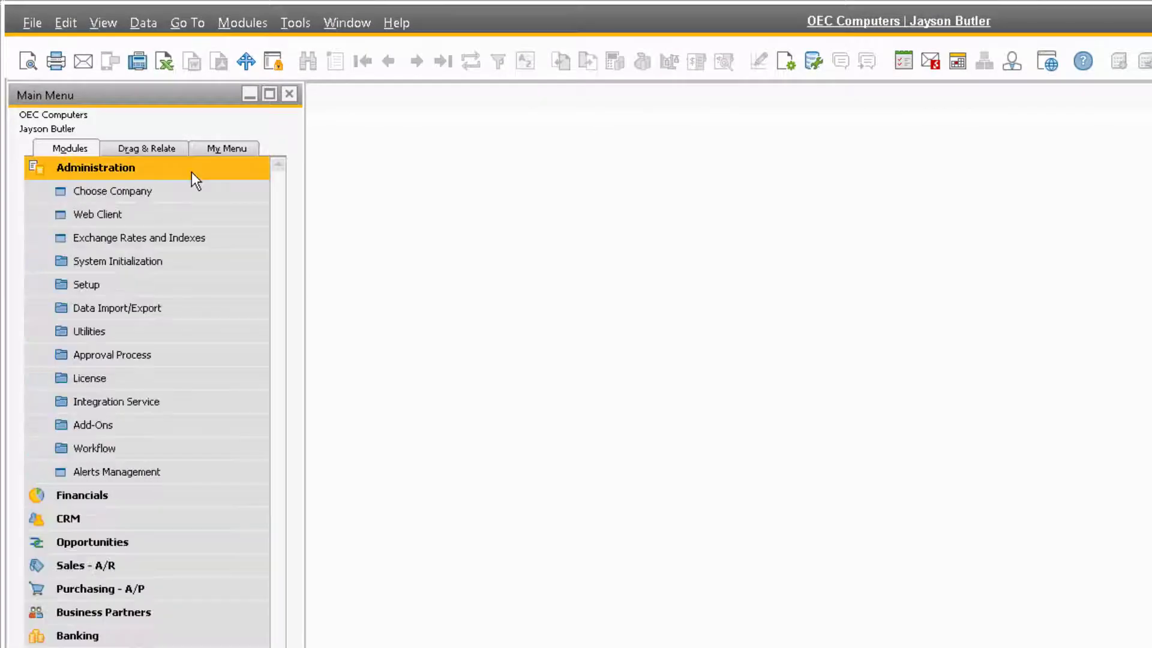
{"action": "left_click", "coordinate": [177, 262]}
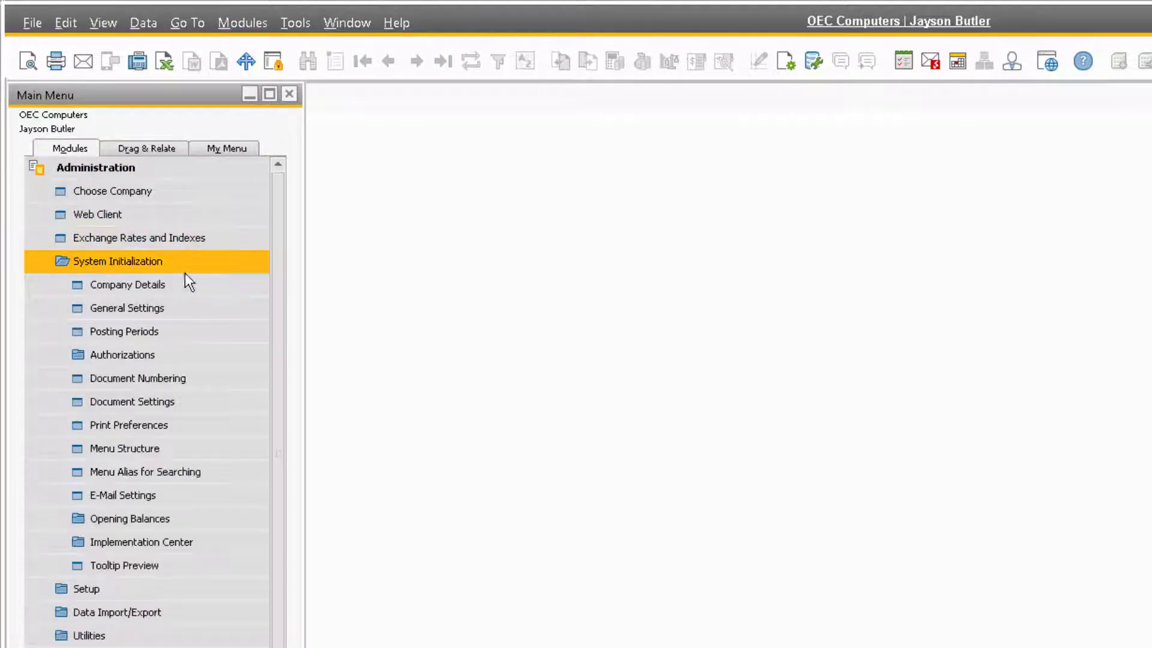
{"action": "left_click", "coordinate": [191, 310]}
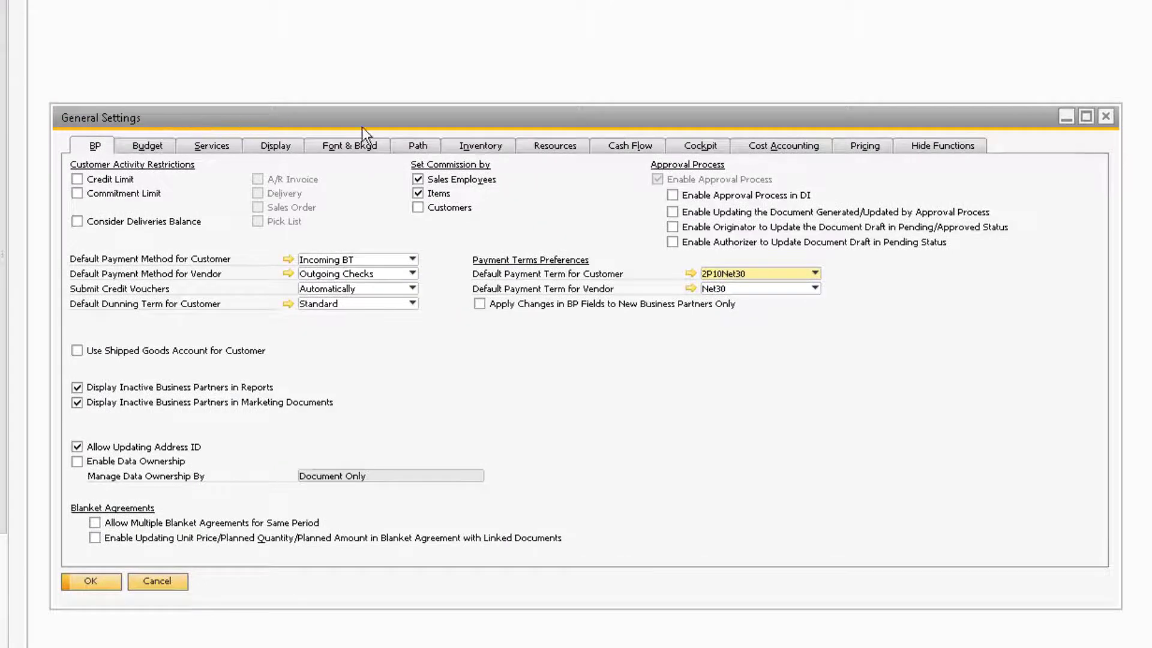
{"action": "left_click", "coordinate": [717, 149]}
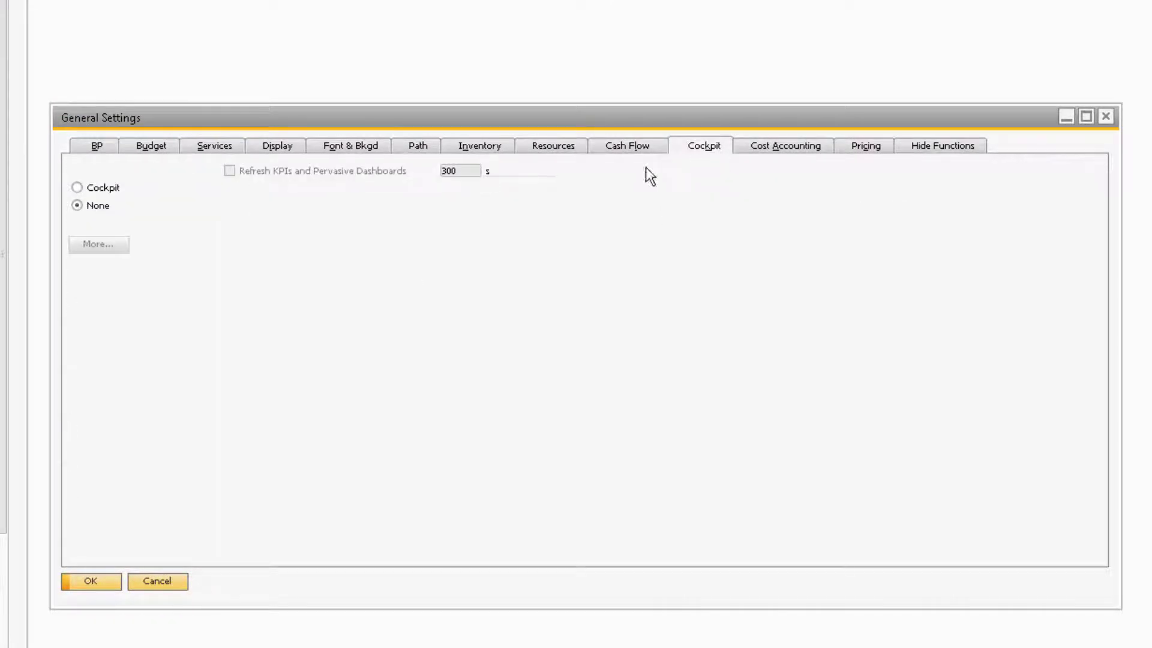
{"action": "left_click", "coordinate": [84, 188]}
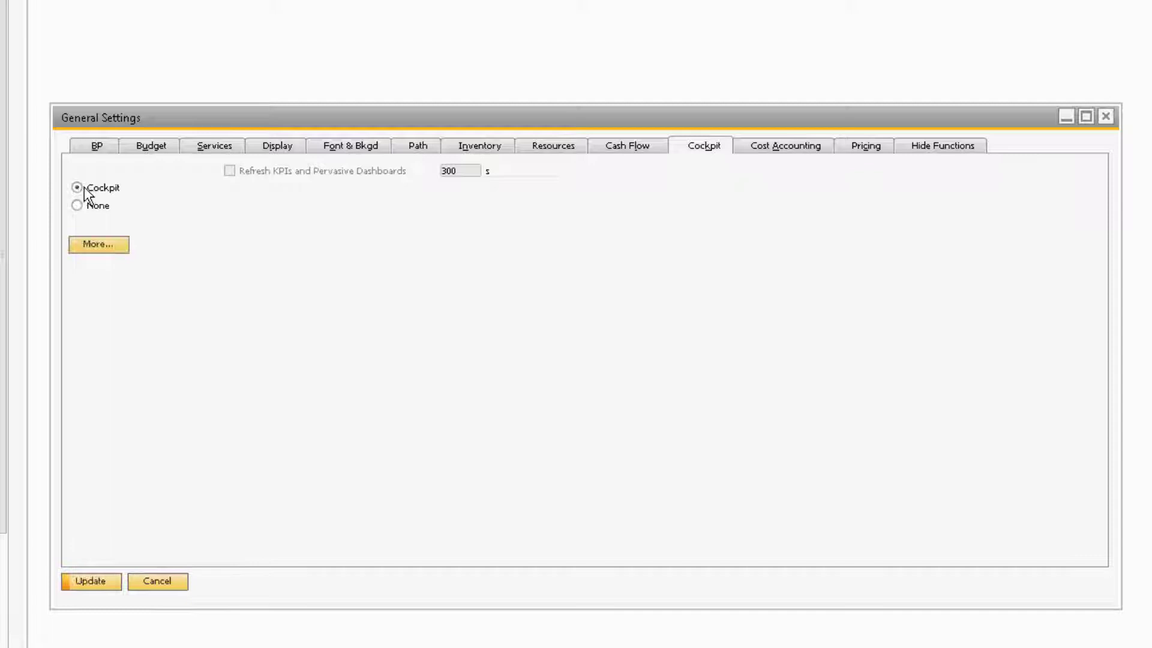
{"action": "left_click", "coordinate": [98, 582]}
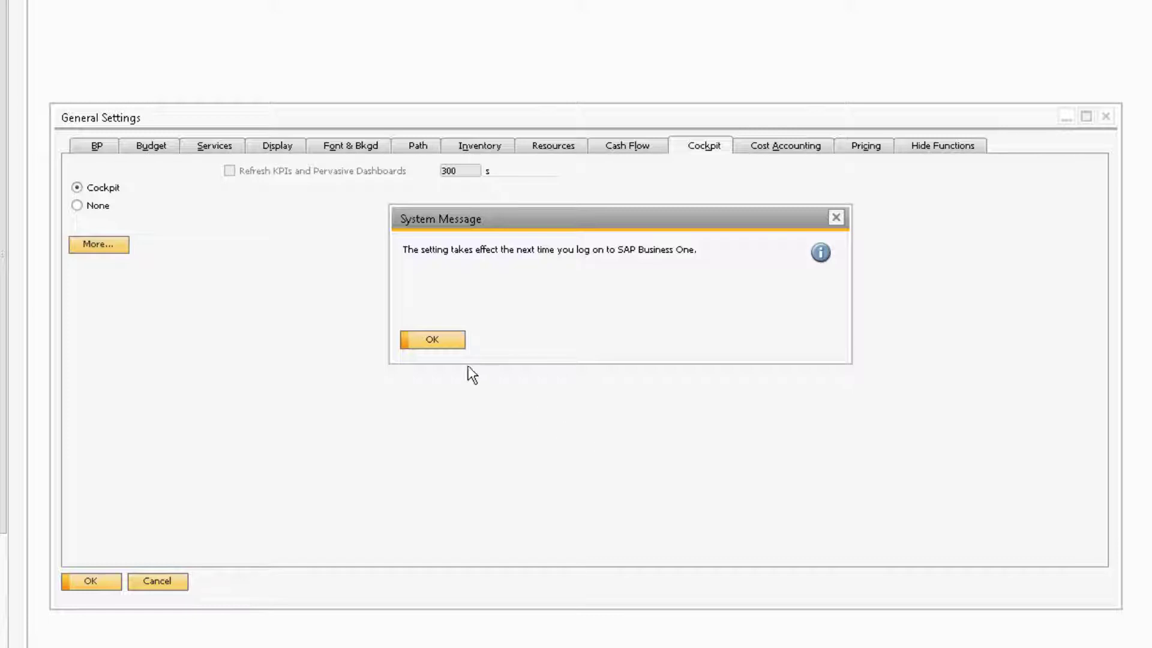
{"action": "left_click", "coordinate": [434, 339]}
Close General Settings and log back on to the OEC Computers demo company.
{"action": "left_click", "coordinate": [1106, 116]}
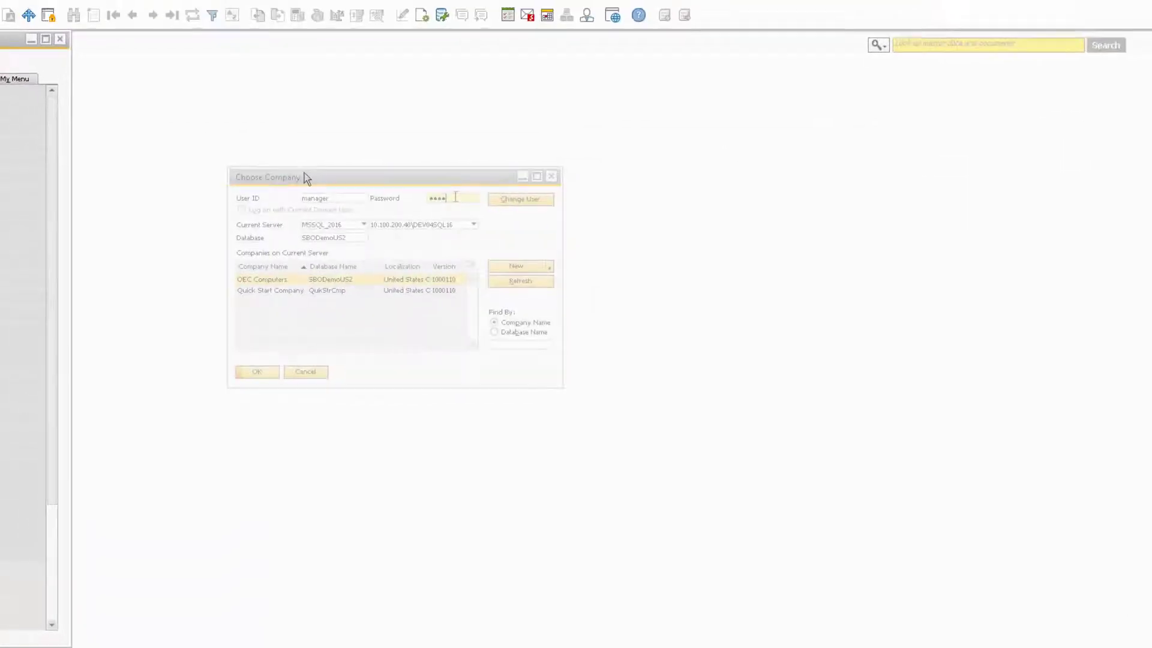
{"action": "left_click", "coordinate": [262, 371]}
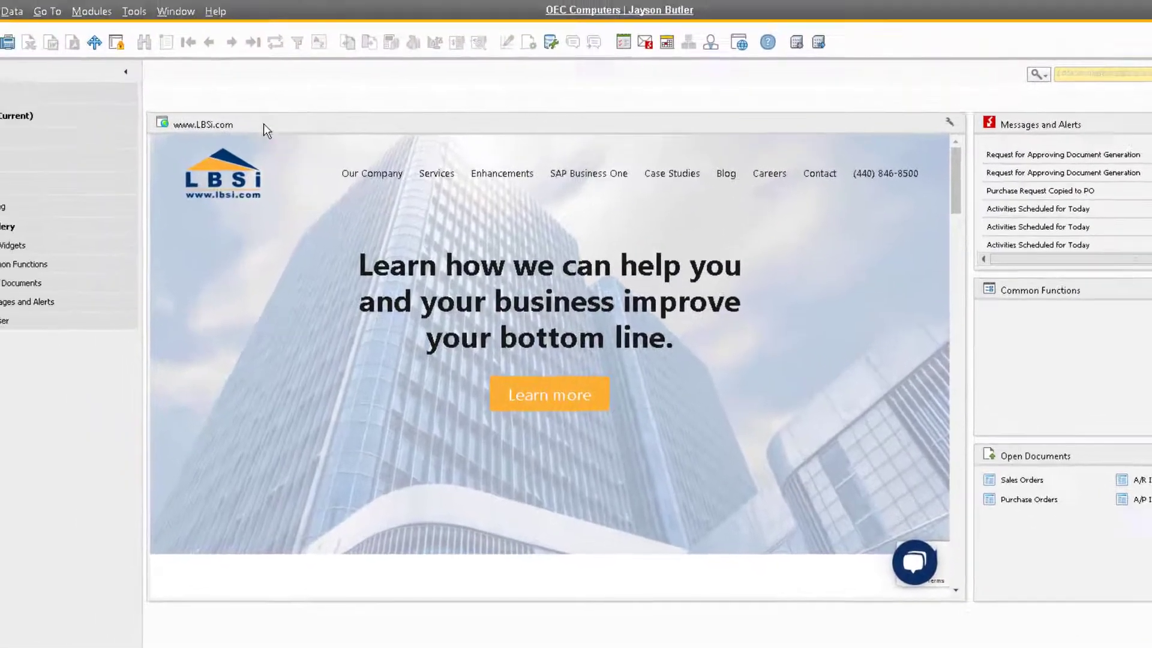
Close the LBSi website widget on the cockpit.
{"action": "left_click", "coordinate": [134, 11]}
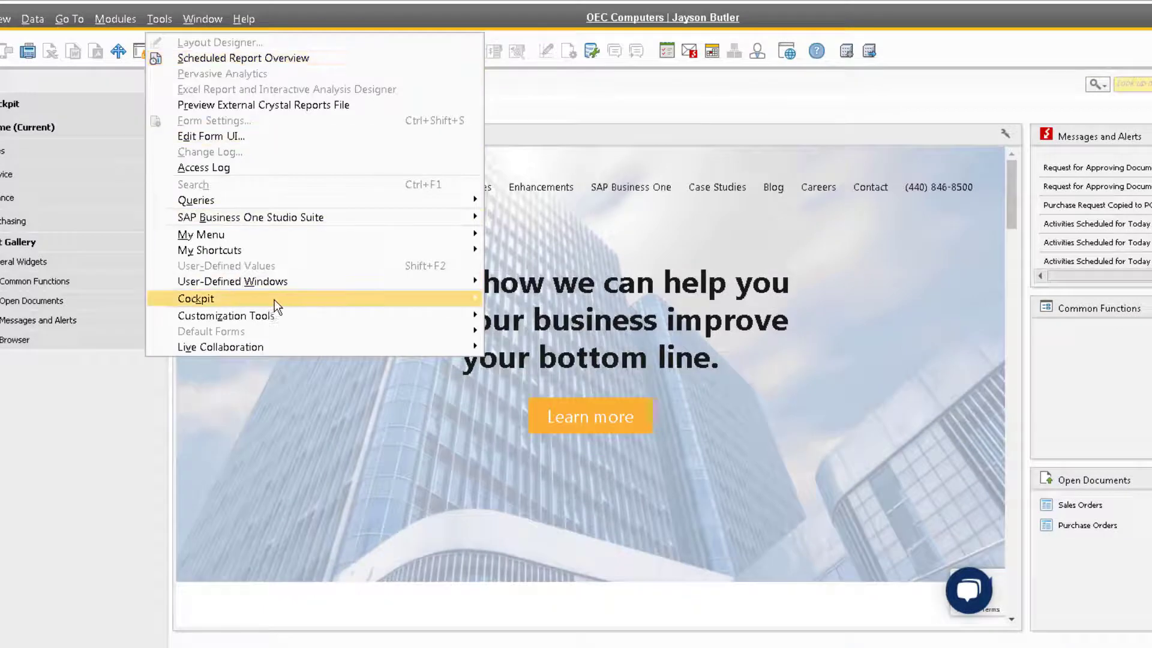
{"action": "mouse_move", "coordinate": [408, 300]}
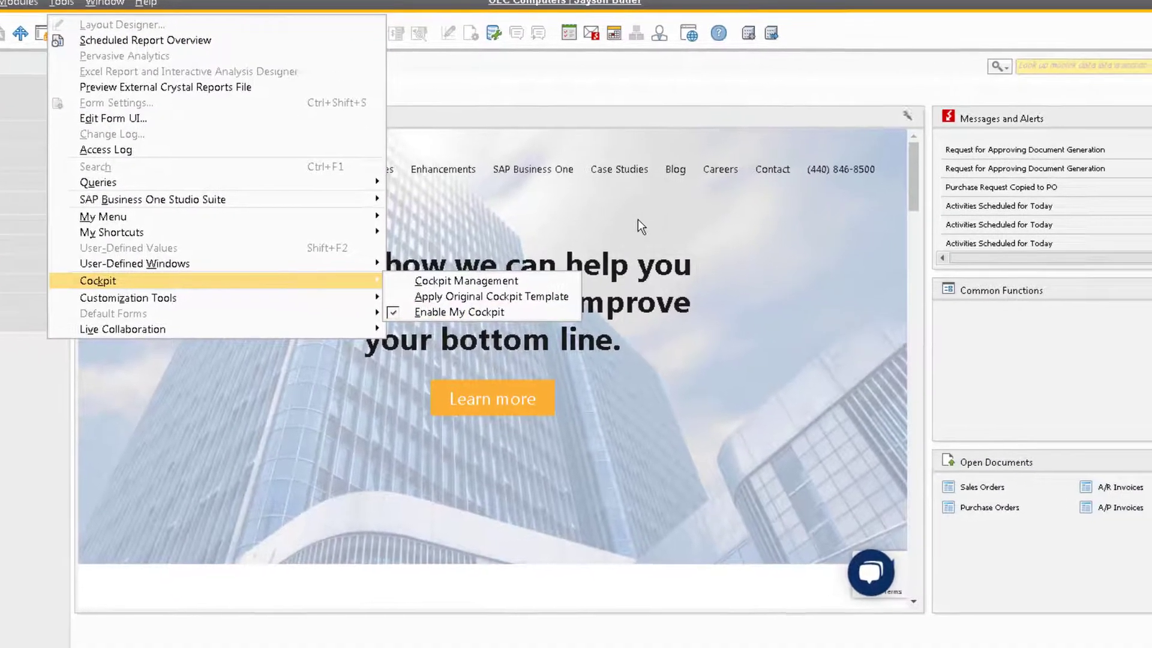
{"action": "key", "text": "Escape"}
{"action": "left_click", "coordinate": [746, 87]}
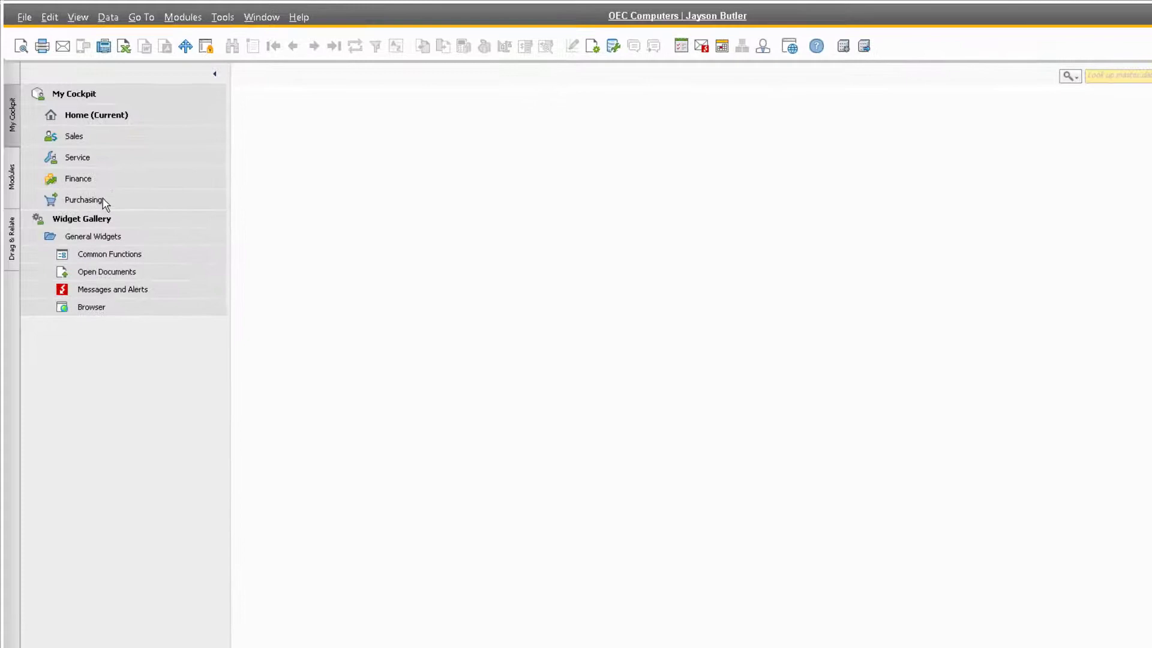
Preview the Purchasing and Sales cockpits, then return to the Home cockpit.
{"action": "left_click", "coordinate": [105, 204]}
{"action": "left_click", "coordinate": [90, 137]}
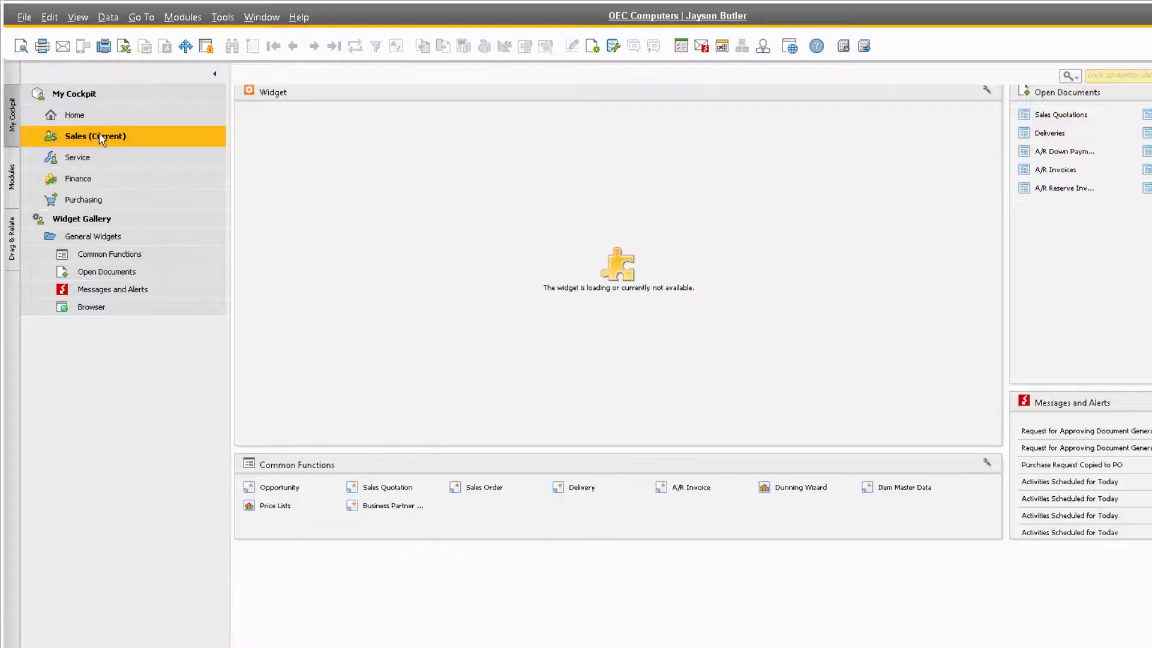
{"action": "left_click", "coordinate": [155, 117]}
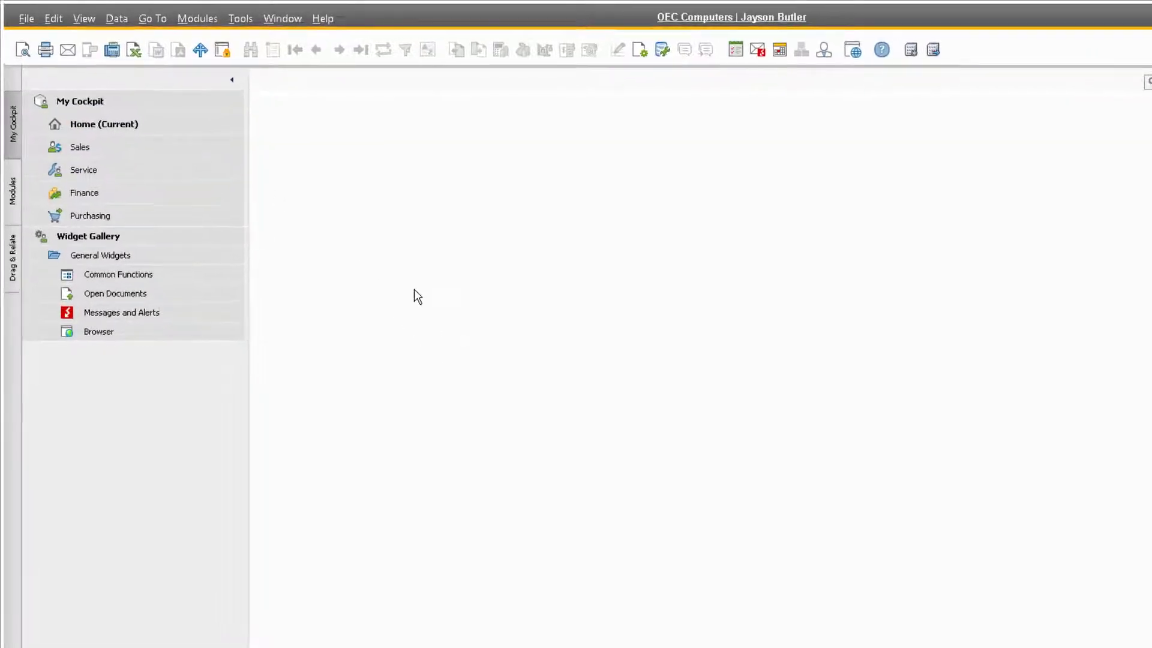
Select the Sales cockpit in Cockpit Management, publish it, and confirm.
{"action": "left_click", "coordinate": [223, 15]}
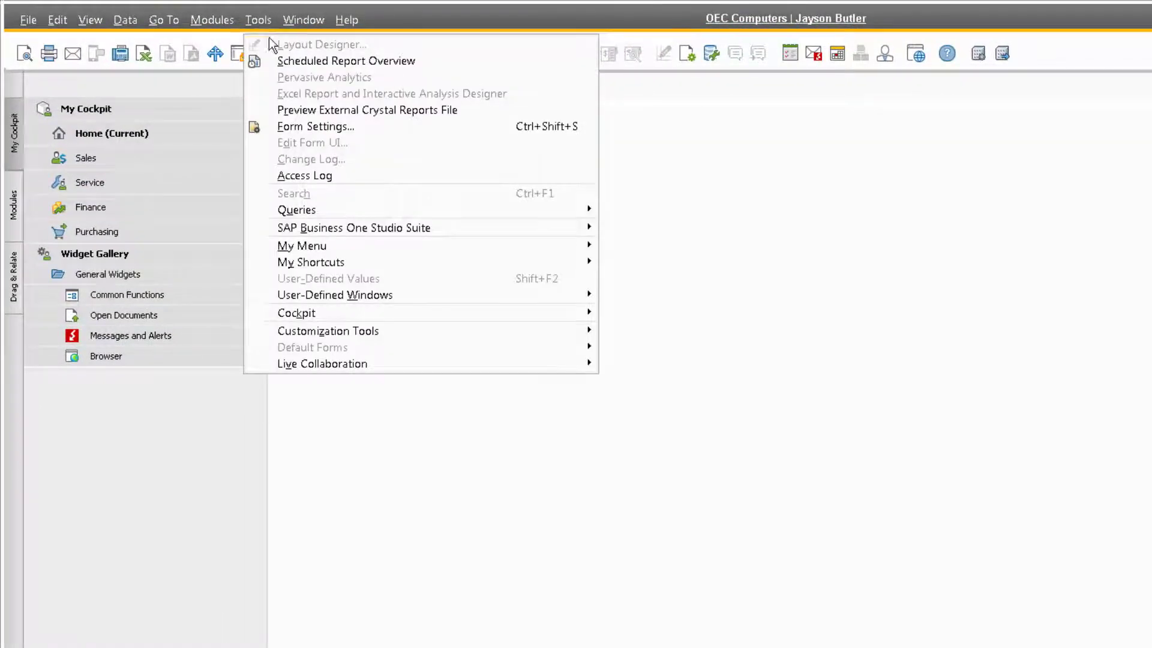
{"action": "mouse_move", "coordinate": [520, 312]}
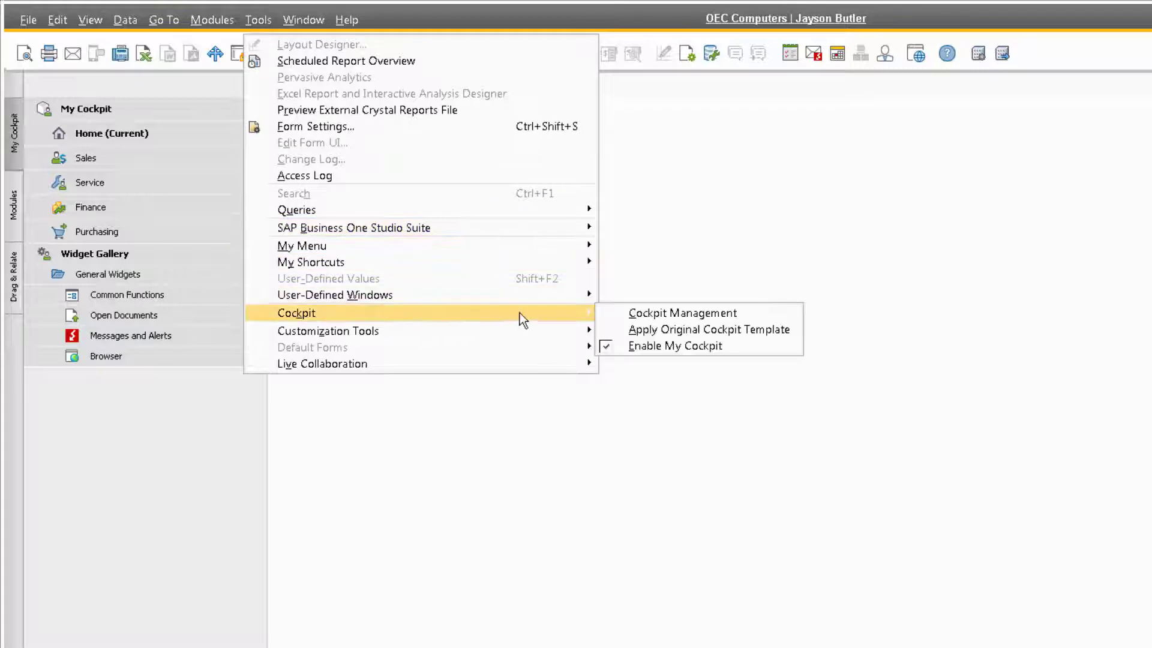
{"action": "left_click", "coordinate": [707, 311]}
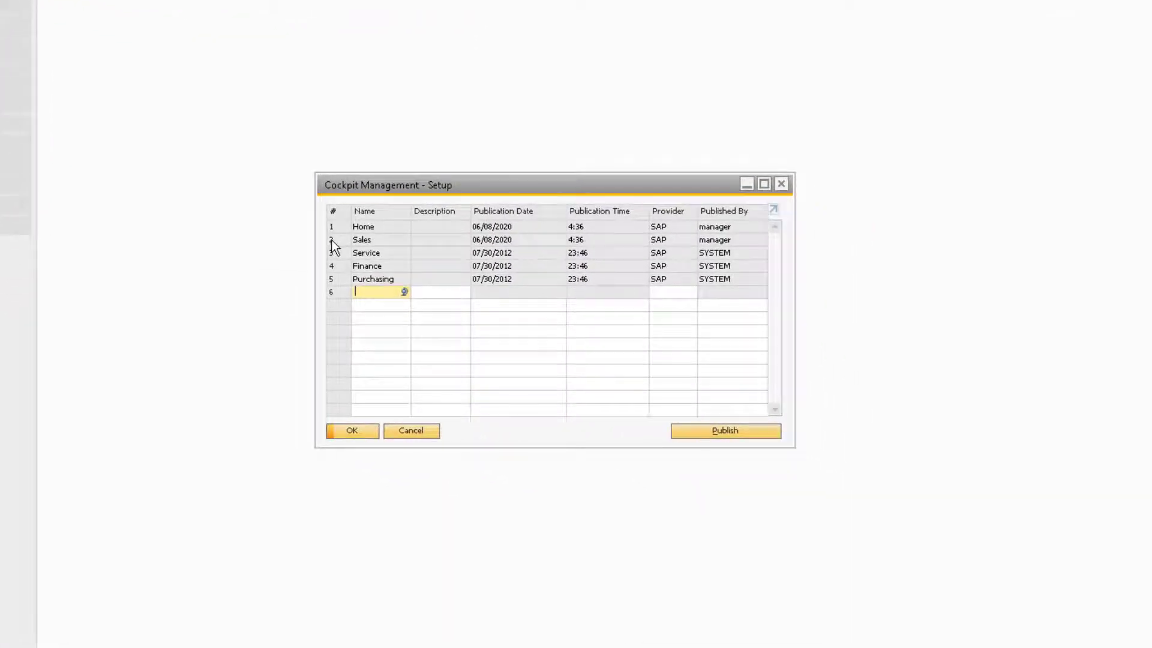
{"action": "left_click", "coordinate": [331, 240]}
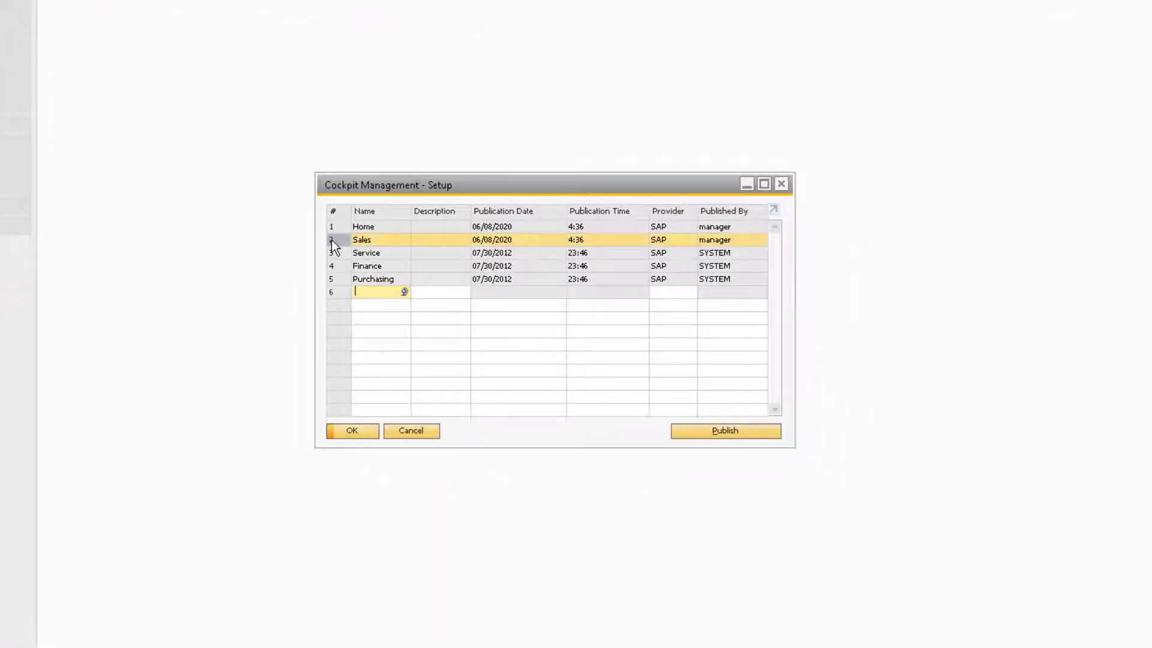
{"action": "left_click", "coordinate": [746, 430]}
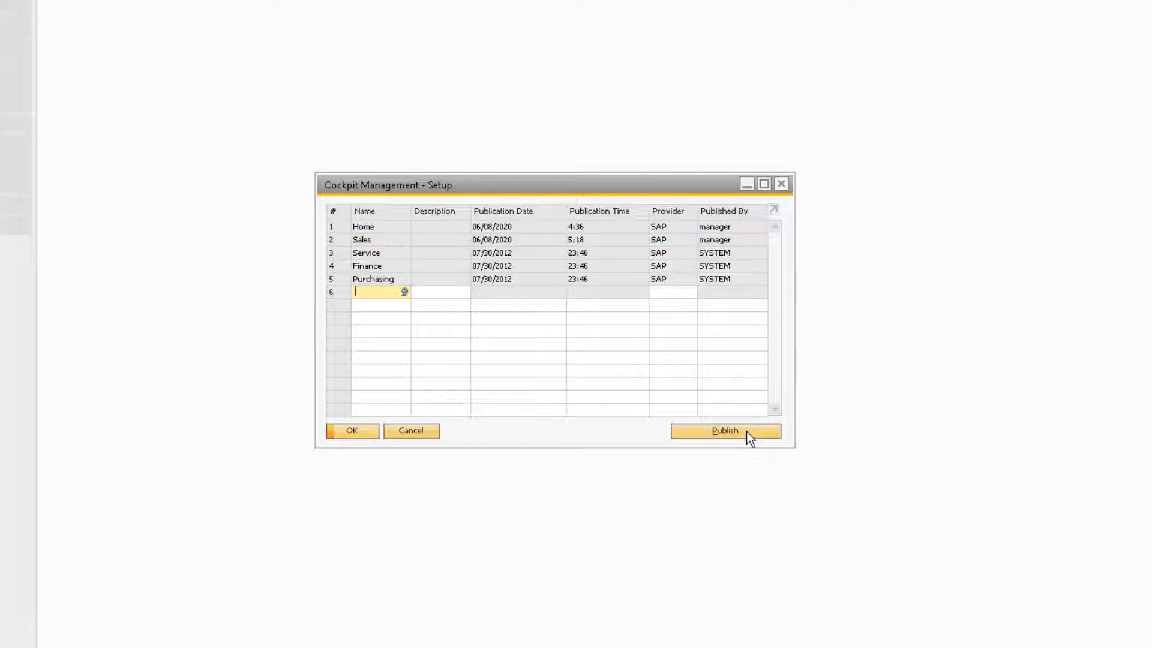
{"action": "left_click", "coordinate": [352, 432]}
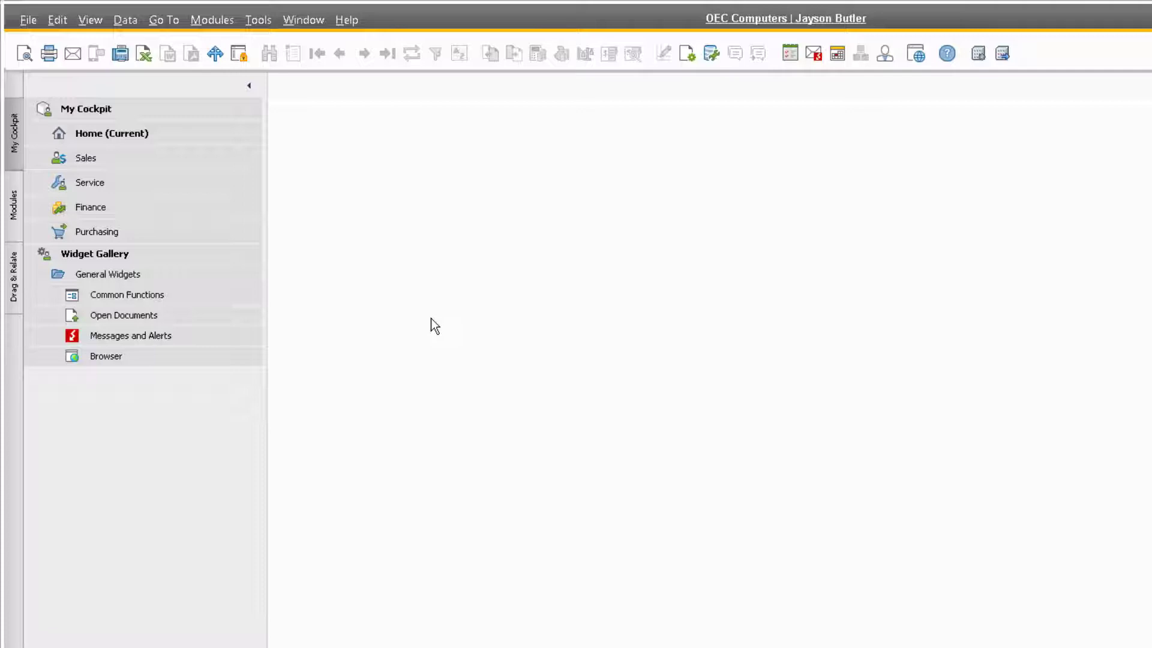
Add Common Functions, Open Documents and Messages and Alerts widgets, narrowing Common Functions into the right column.
{"action": "left_click", "coordinate": [136, 293]}
{"action": "left_click_drag", "start_coordinate": [136, 293], "coordinate": [1013, 337]}
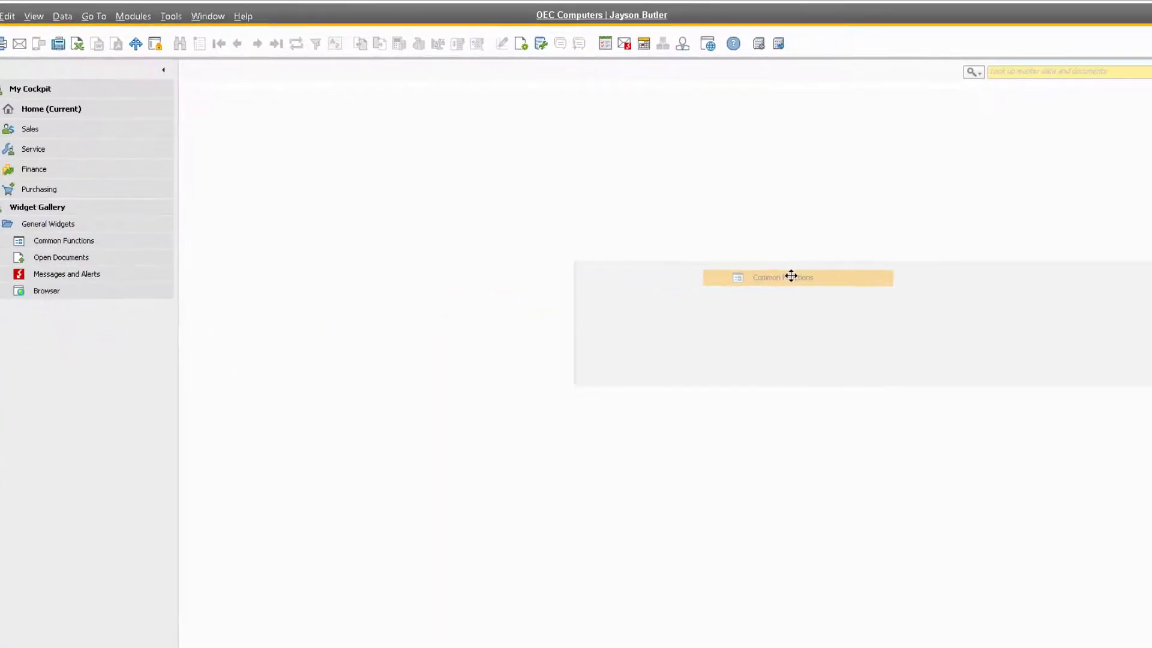
{"action": "left_click_drag", "start_coordinate": [792, 275], "coordinate": [780, 277]}
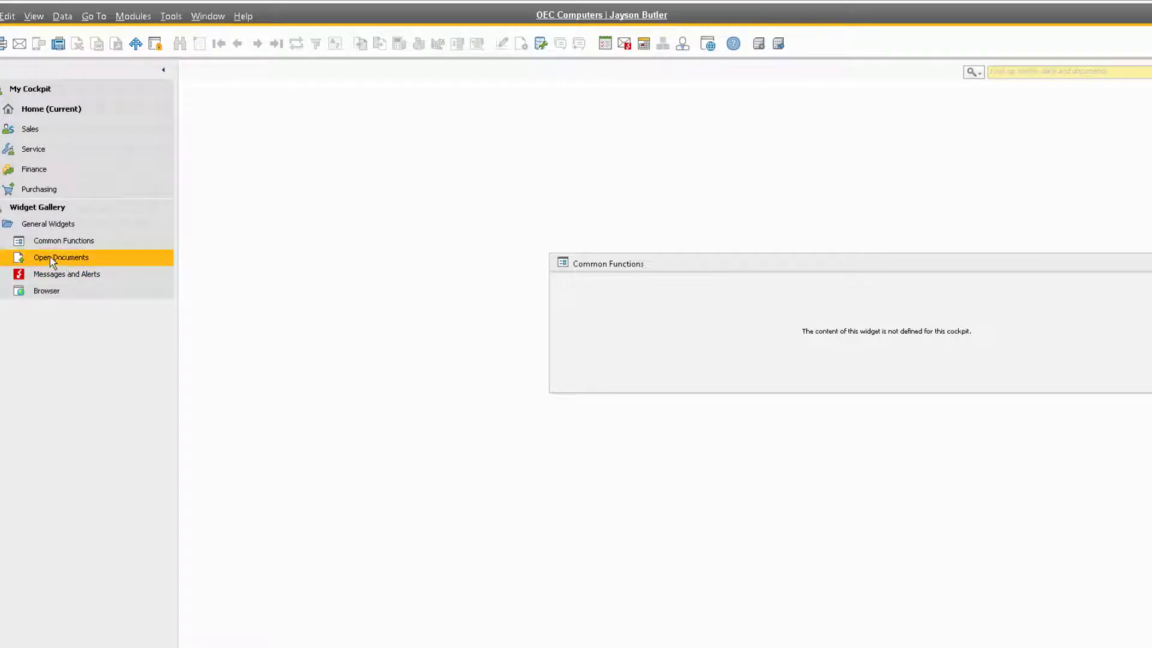
{"action": "left_click_drag", "start_coordinate": [49, 257], "coordinate": [600, 399]}
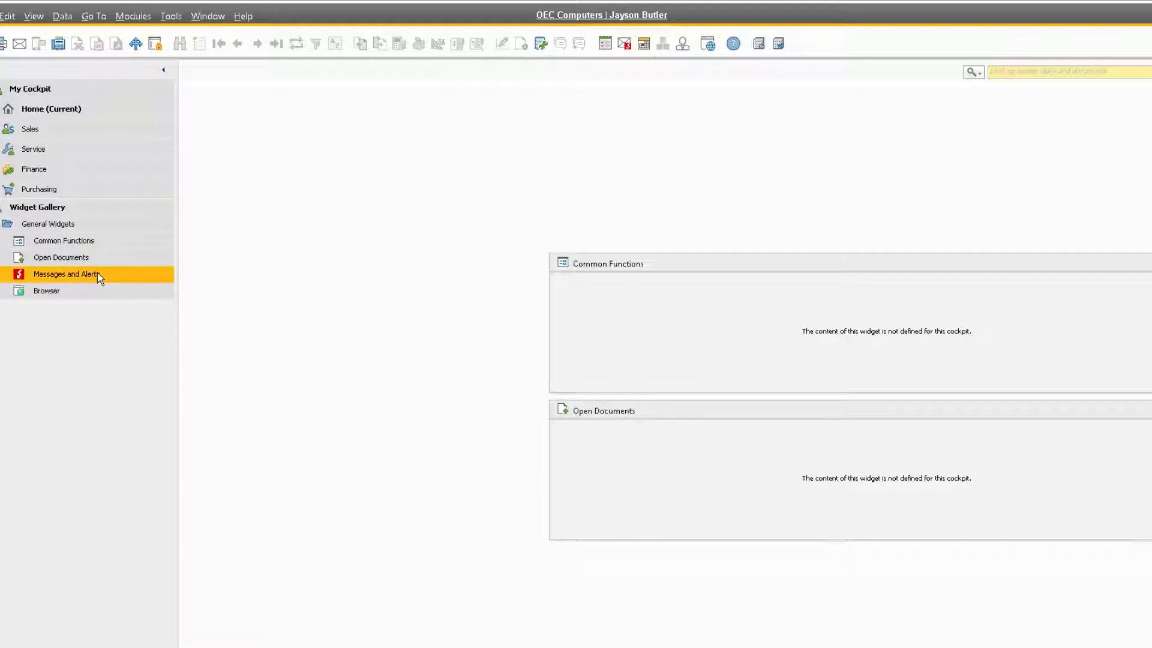
{"action": "left_click_drag", "start_coordinate": [99, 277], "coordinate": [930, 180]}
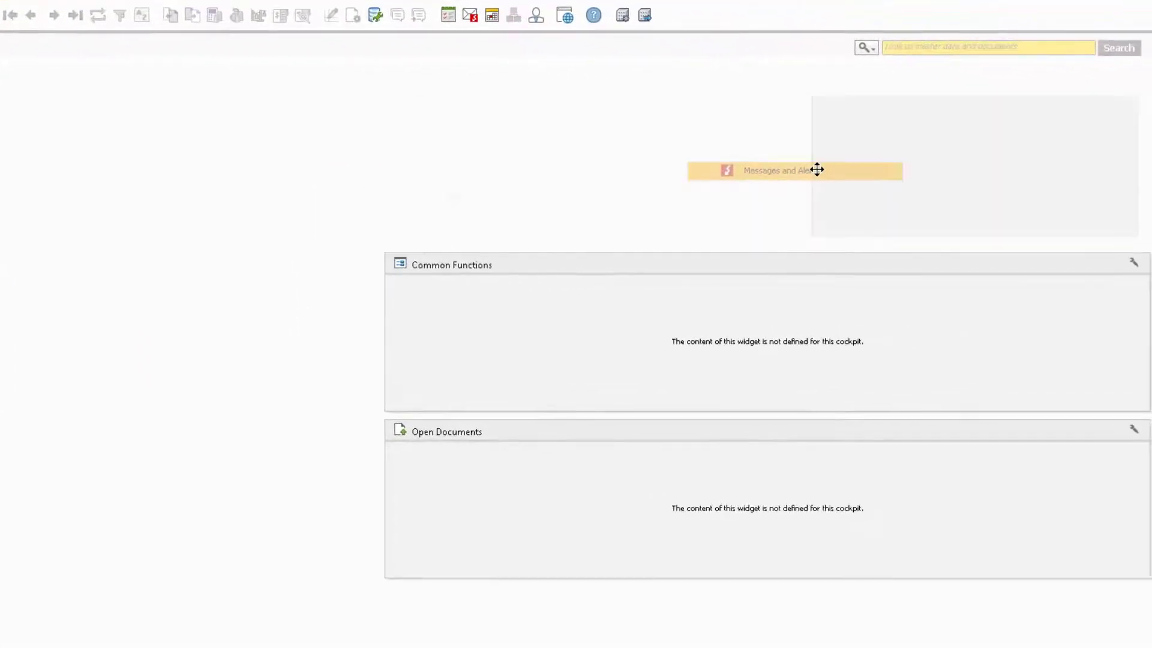
{"action": "left_click_drag", "start_coordinate": [817, 170], "coordinate": [863, 168]}
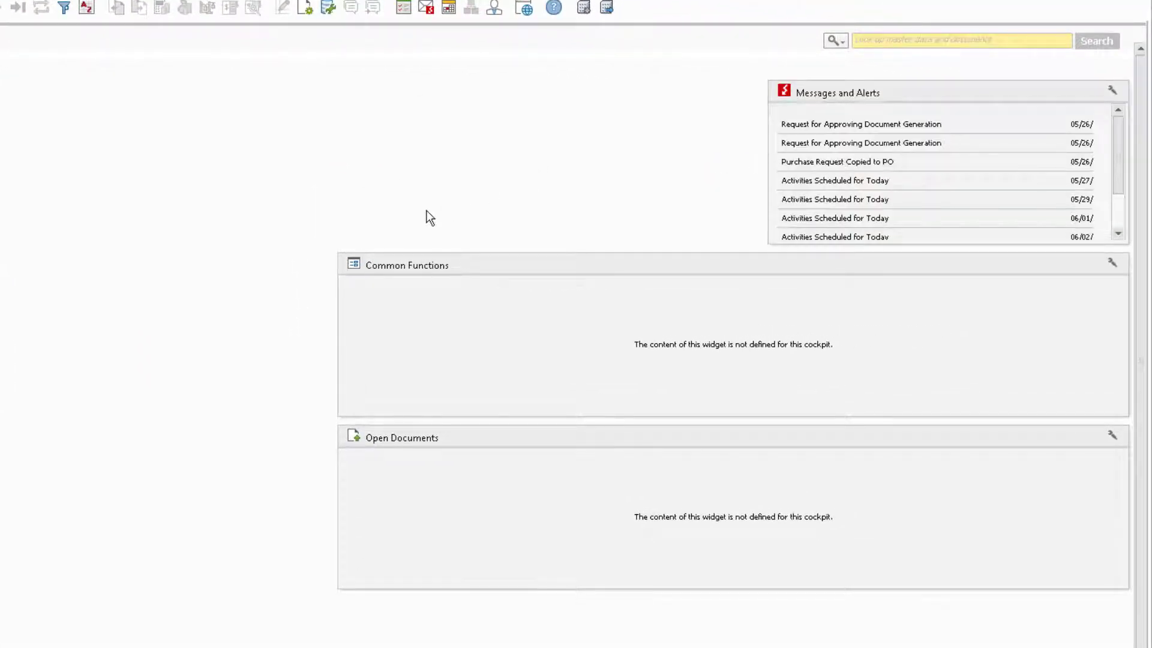
{"action": "left_click_drag", "start_coordinate": [338, 323], "coordinate": [764, 314]}
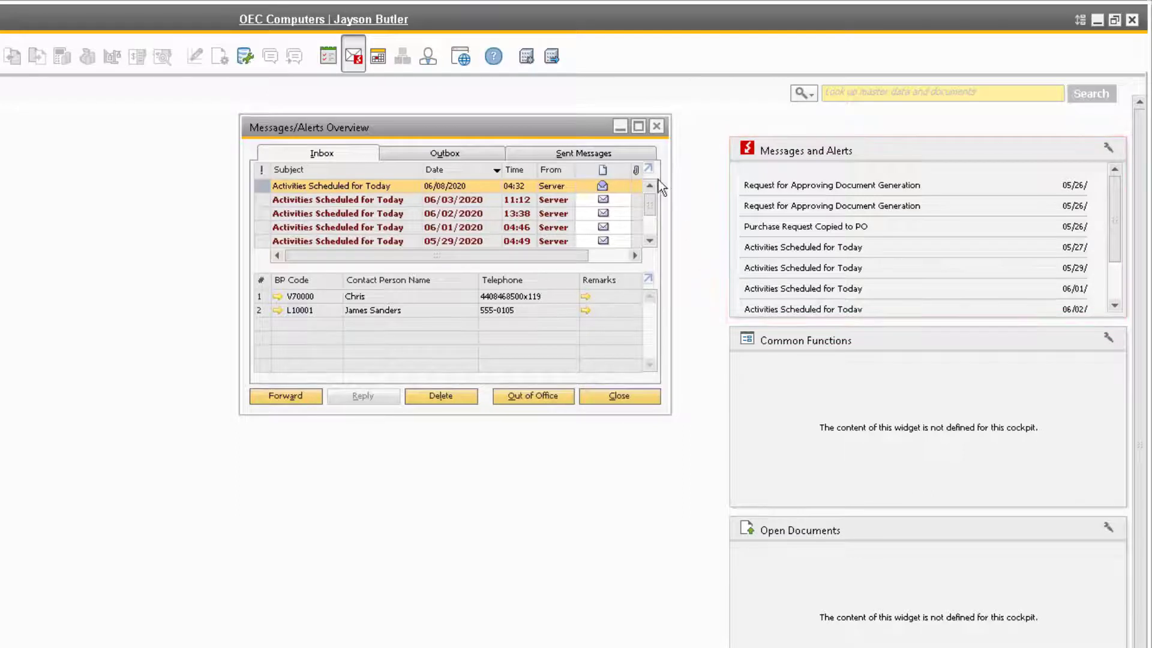
Open the 06/08 alert and its linked business partner master data, then close both.
{"action": "left_click", "coordinate": [657, 126]}
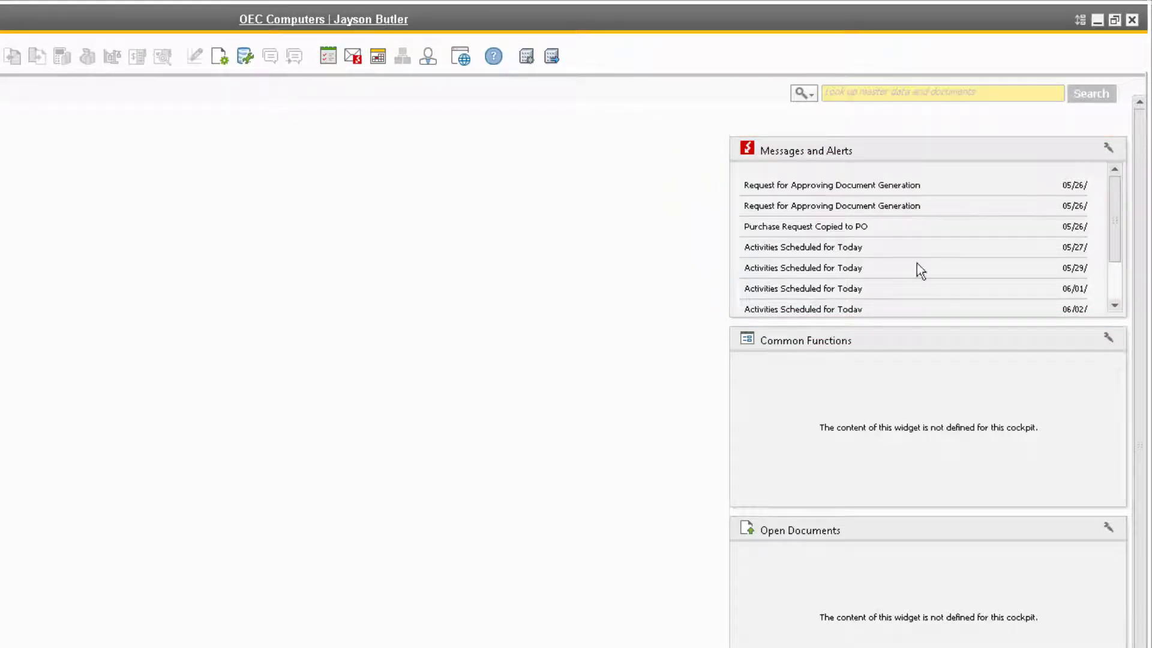
{"action": "left_click_drag", "start_coordinate": [1115, 216], "coordinate": [1119, 265]}
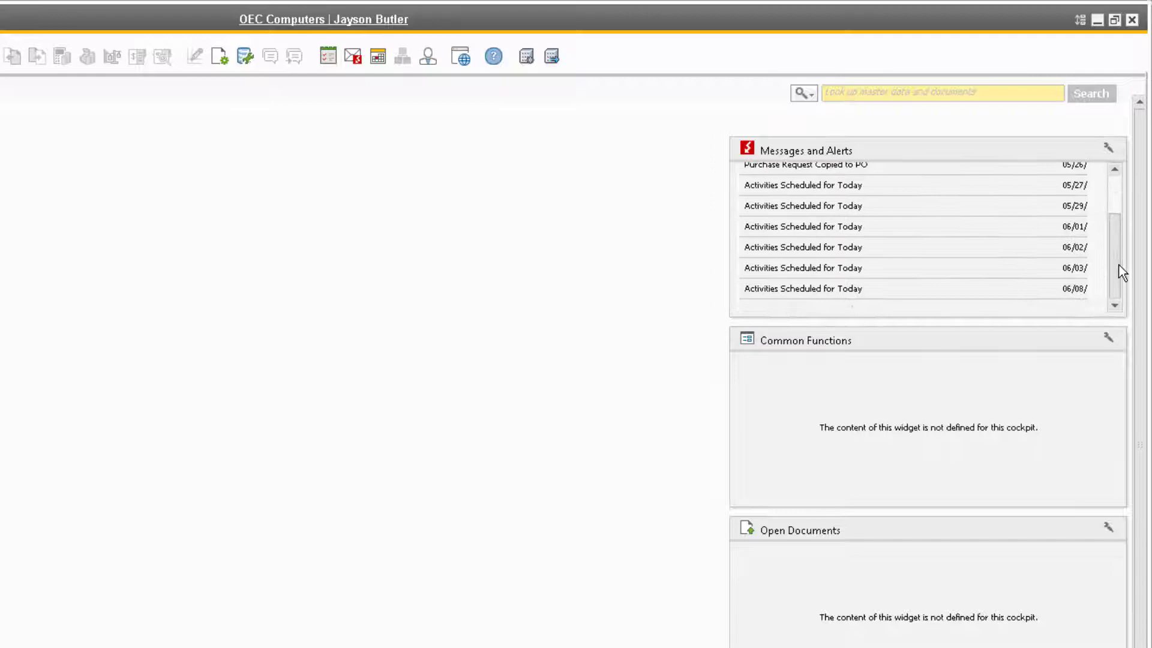
{"action": "double_click", "coordinate": [883, 289]}
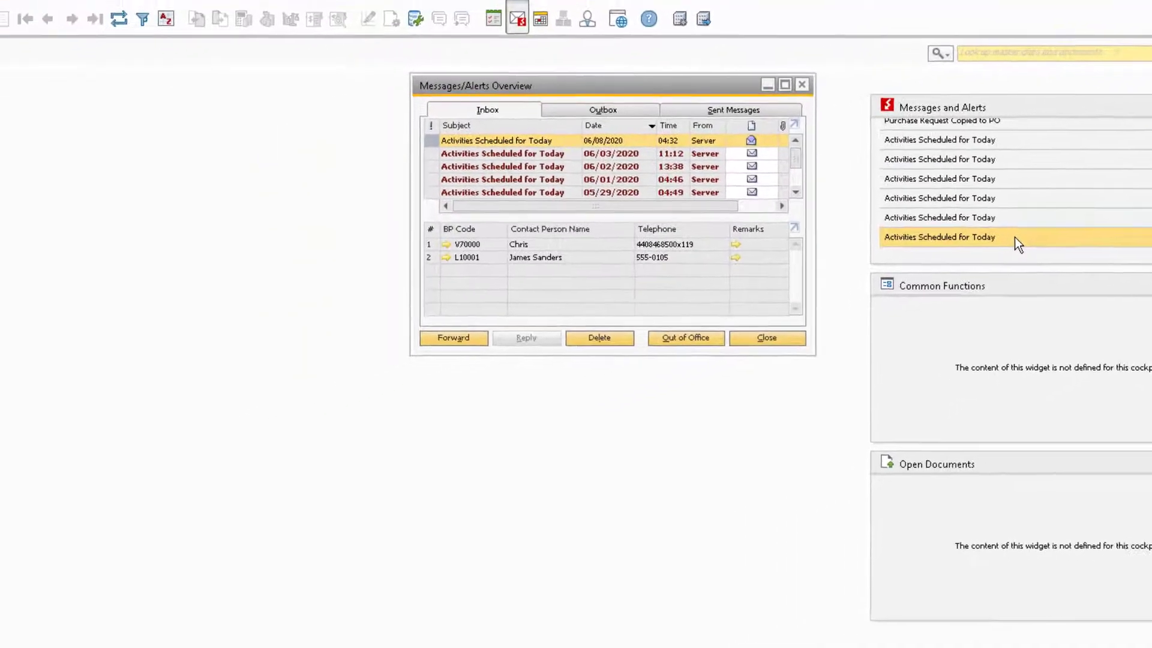
{"action": "left_click", "coordinate": [474, 236]}
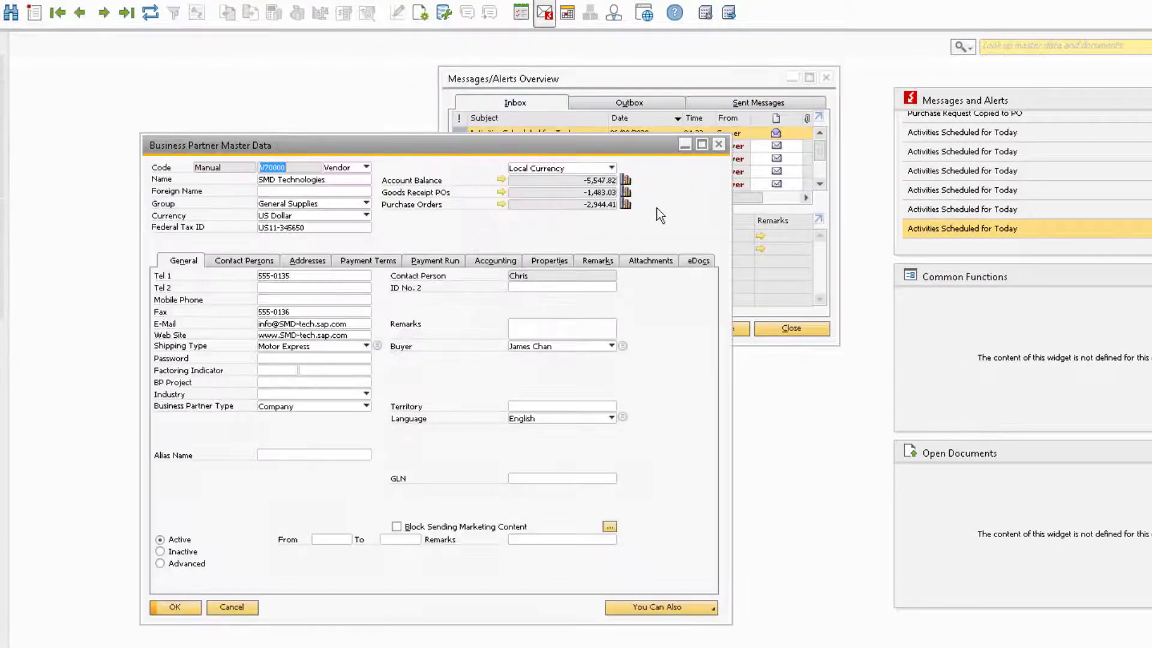
{"action": "left_click", "coordinate": [719, 144]}
{"action": "left_click", "coordinate": [826, 78]}
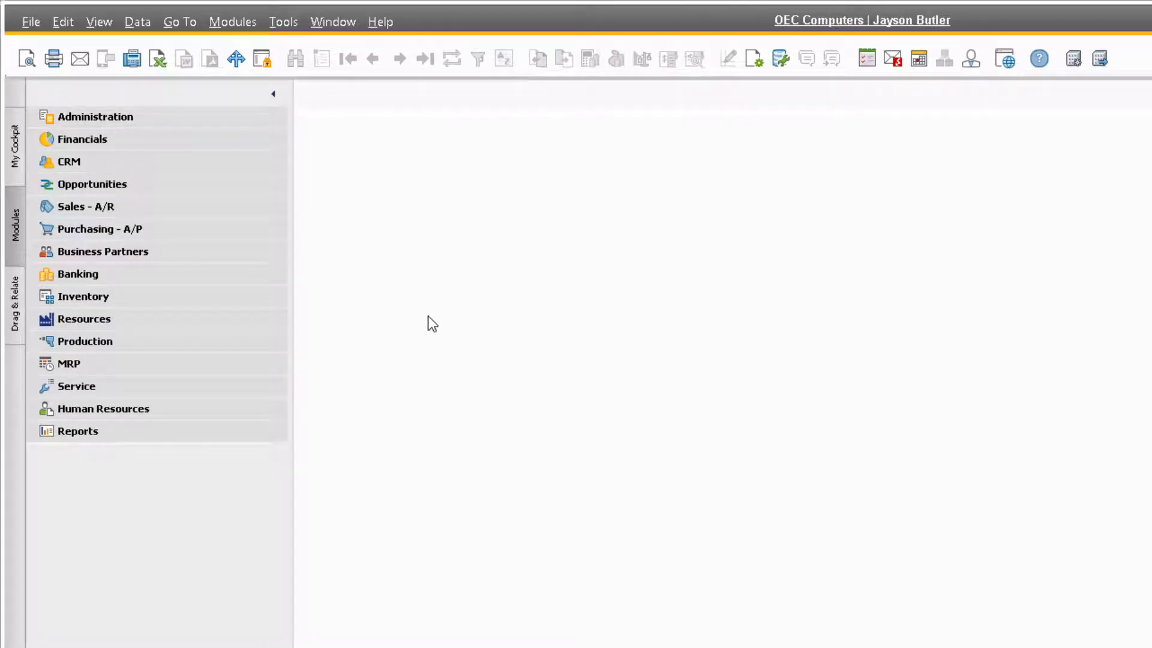
Drag Sales Order and Inventory Transfer shortcuts into the Common Functions widget.
{"action": "left_click", "coordinate": [175, 205]}
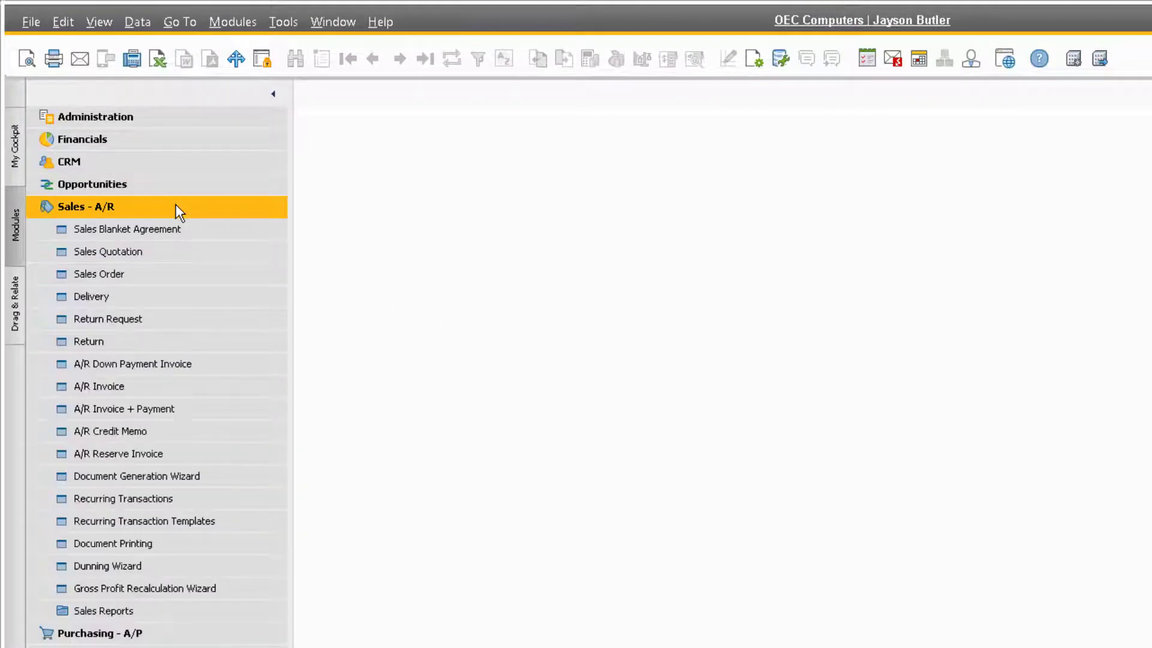
{"action": "left_click_drag", "start_coordinate": [134, 276], "coordinate": [758, 312]}
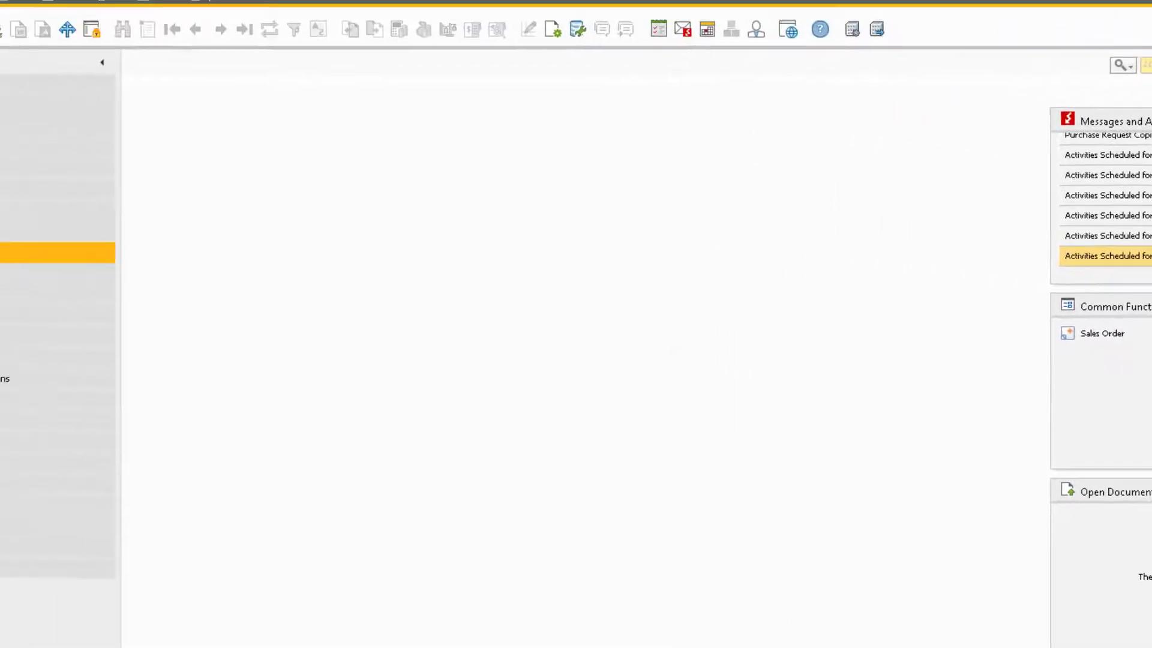
{"action": "left_click", "coordinate": [128, 393]}
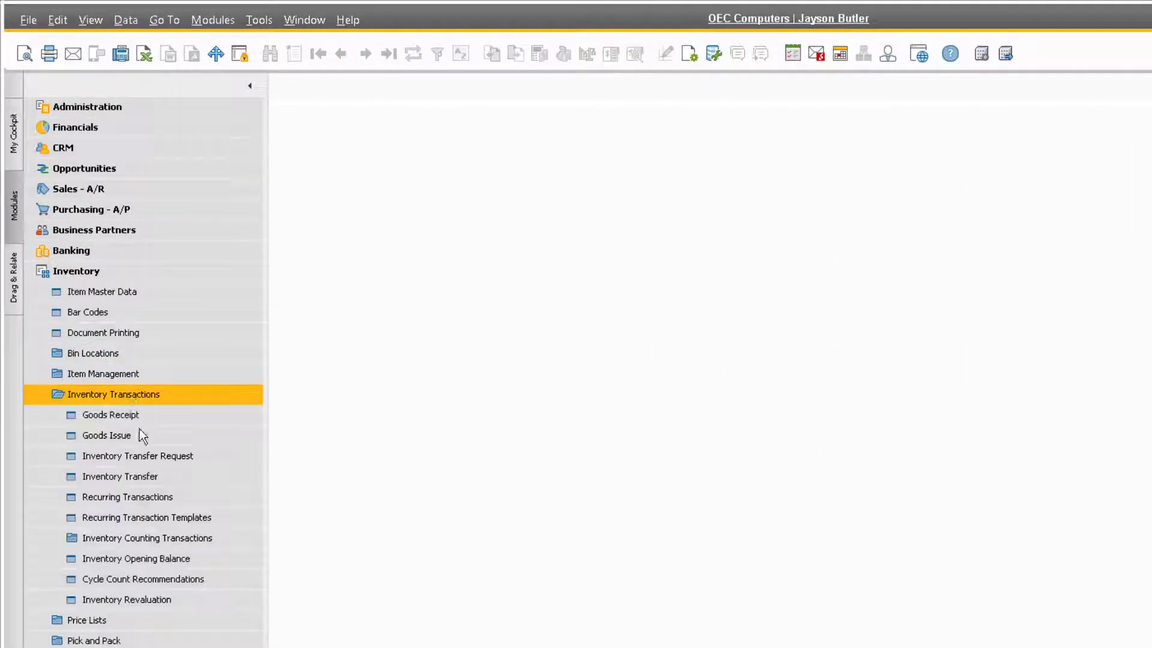
{"action": "left_click_drag", "start_coordinate": [142, 477], "coordinate": [371, 485]}
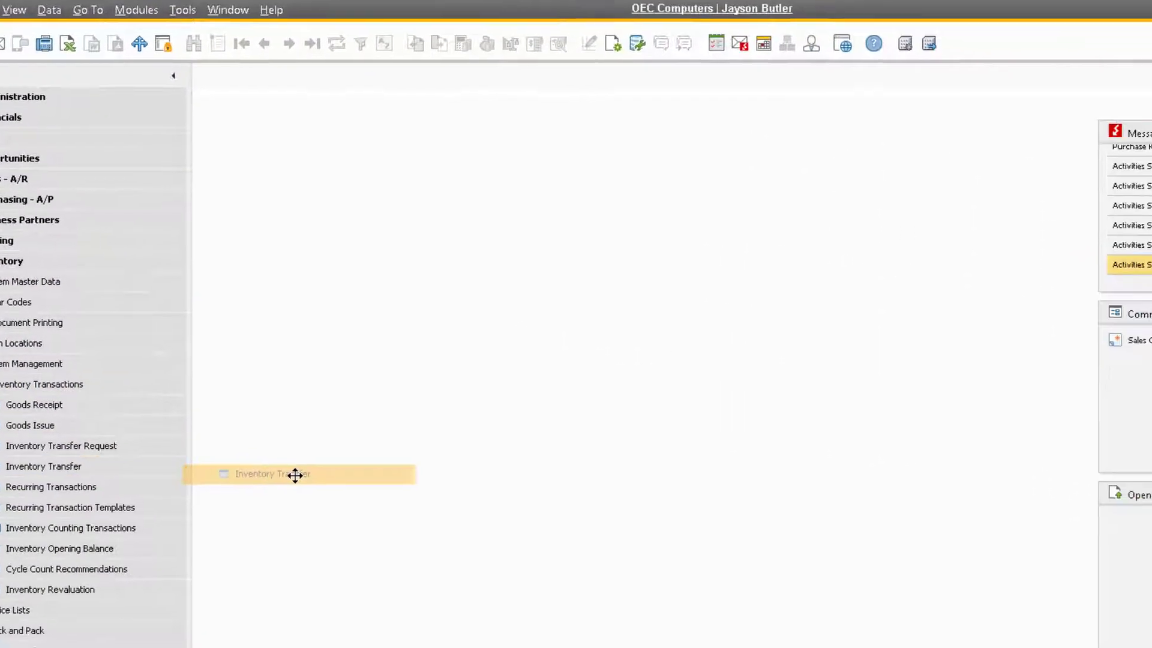
{"action": "left_click_drag", "start_coordinate": [295, 475], "coordinate": [1151, 342]}
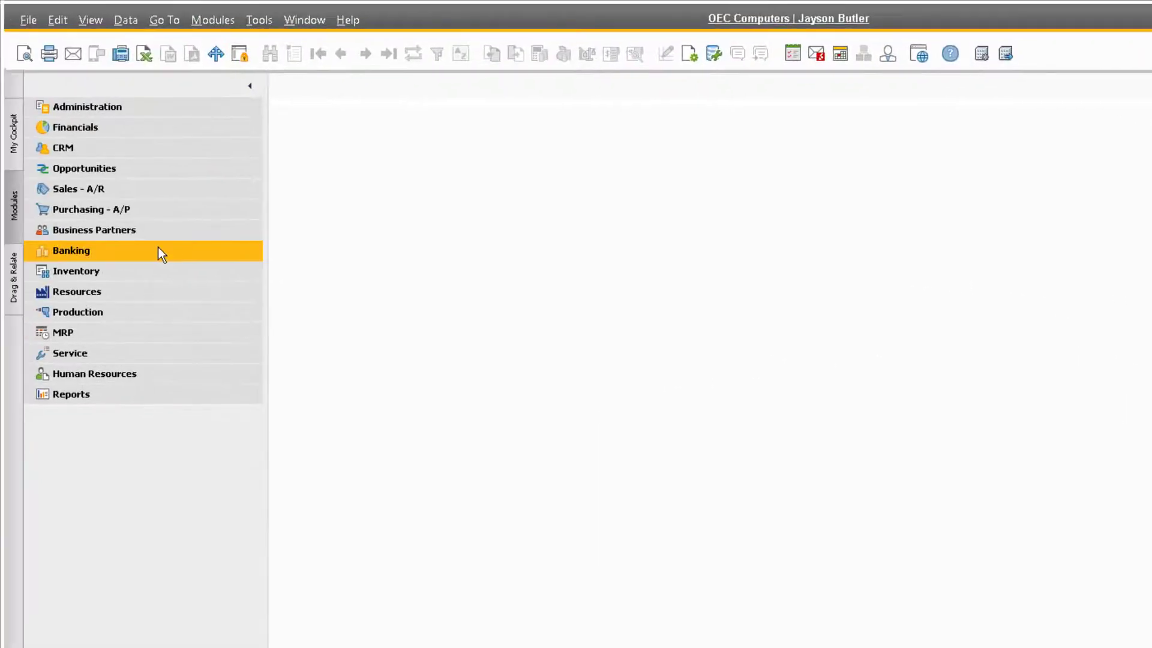
Drag Payment Wizard and Customer Receivables Aging shortcuts into Common Functions.
{"action": "left_click", "coordinate": [158, 248]}
{"action": "left_click_drag", "start_coordinate": [126, 333], "coordinate": [1151, 351]}
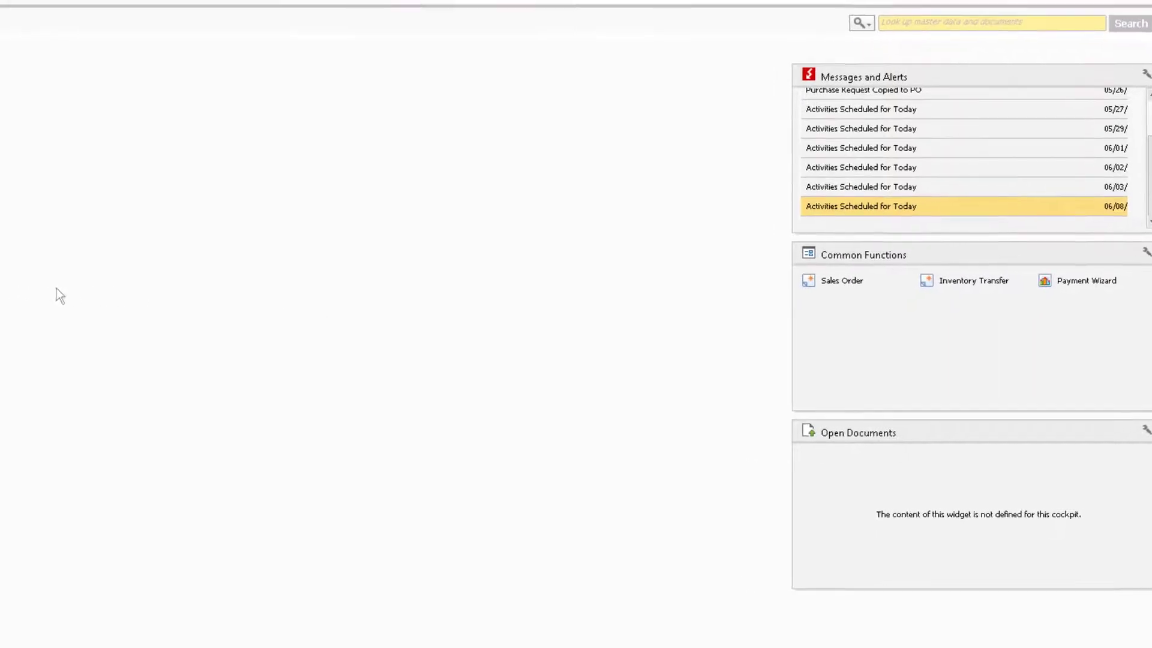
{"action": "left_click", "coordinate": [99, 350]}
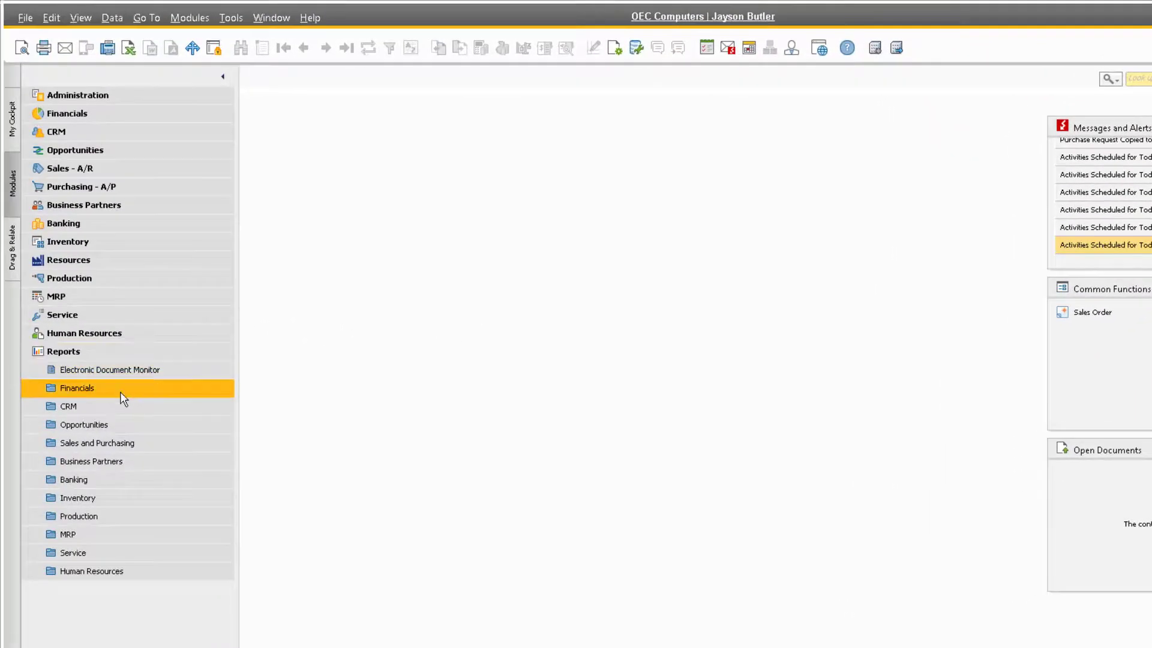
{"action": "left_click", "coordinate": [119, 406]}
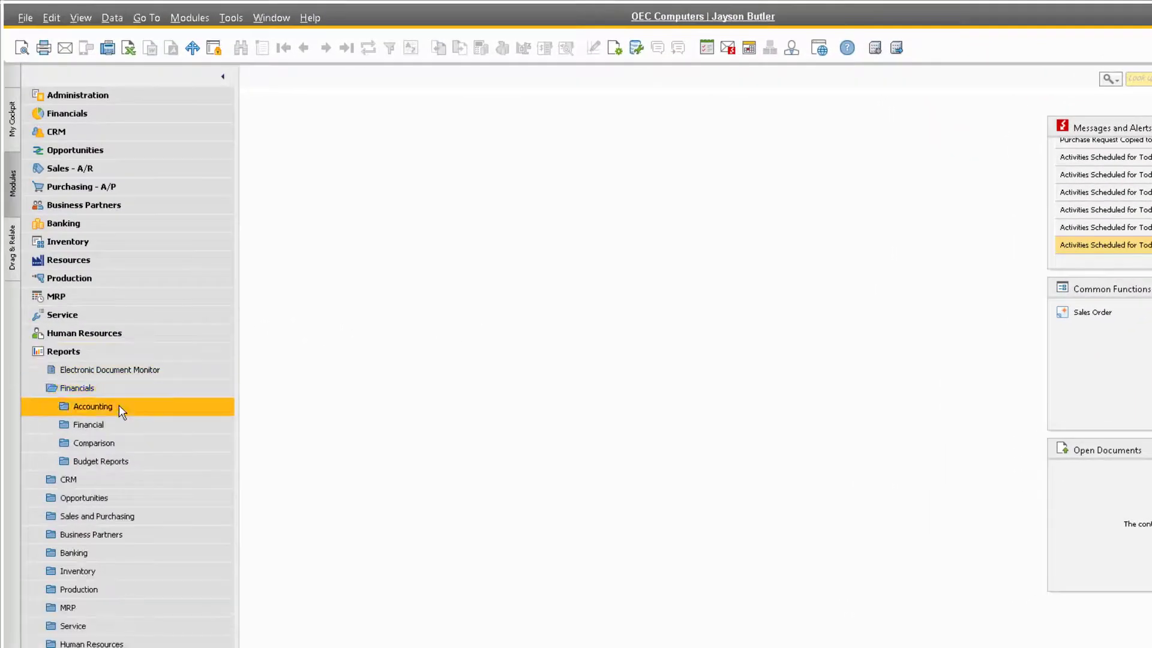
{"action": "left_click", "coordinate": [113, 461]}
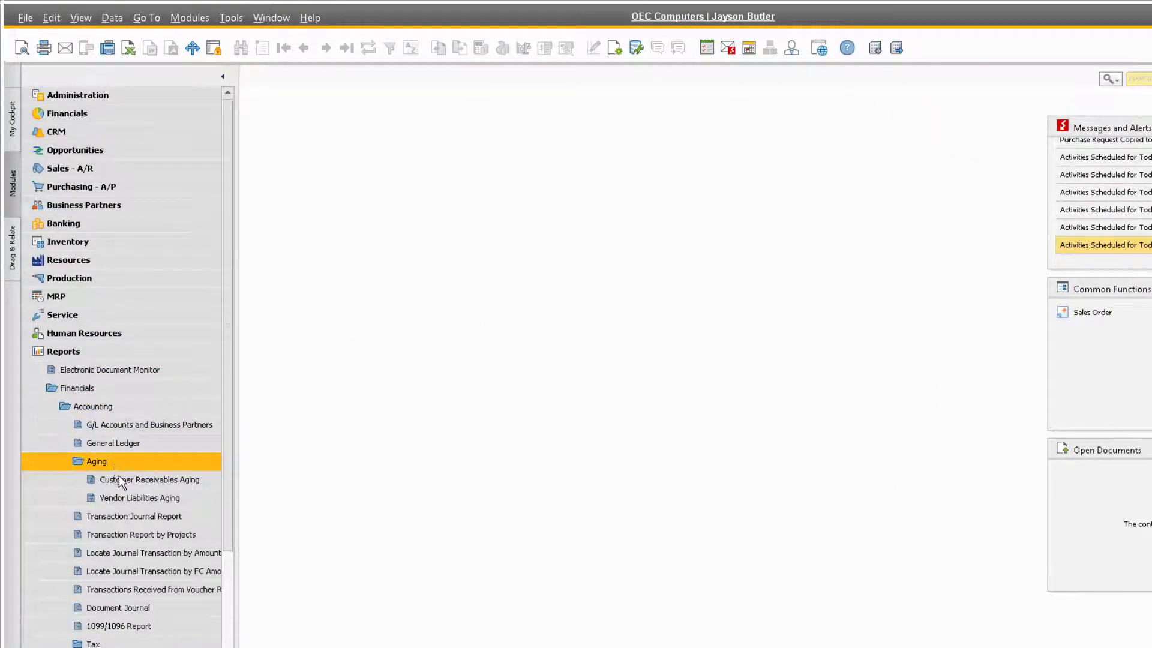
{"action": "left_click_drag", "start_coordinate": [120, 479], "coordinate": [1019, 372]}
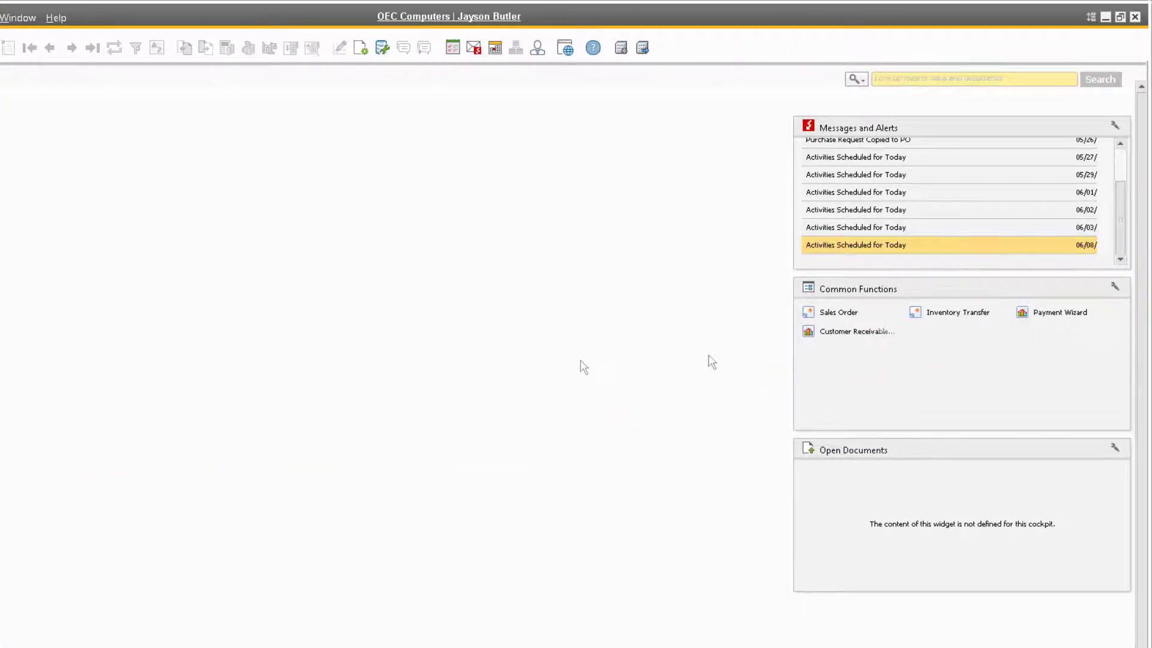
Launch the Inventory Transfer, Payment Wizard and Customer Receivables Aging shortcuts, then scroll to Open Documents.
{"action": "left_click", "coordinate": [950, 314]}
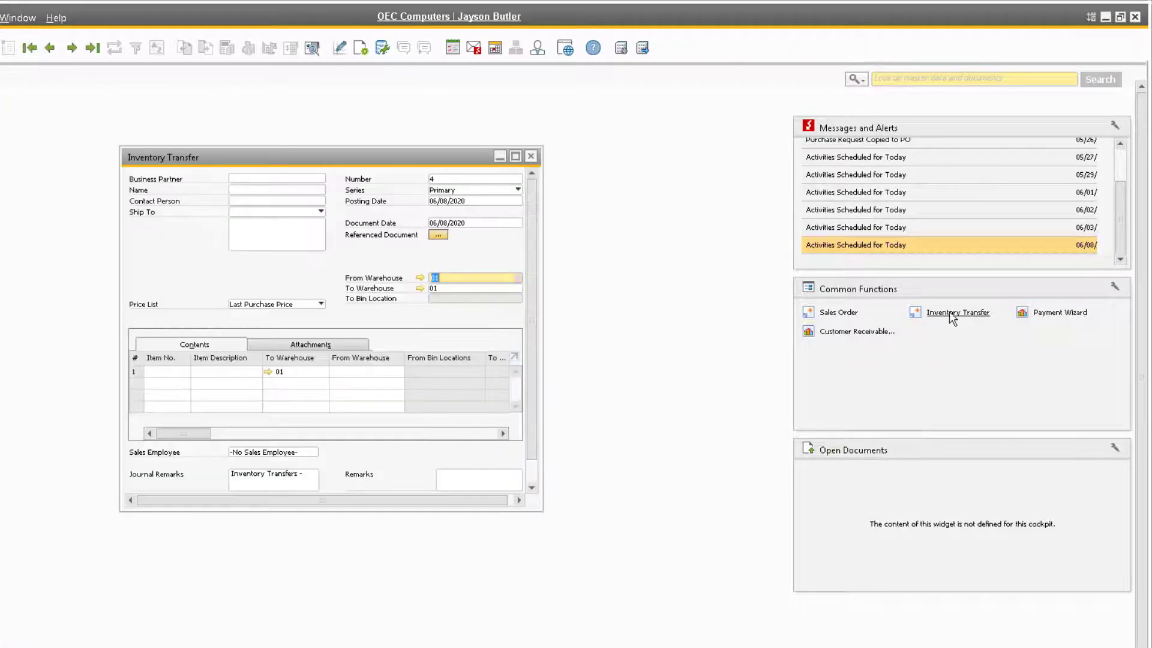
{"action": "left_click", "coordinate": [1049, 312]}
{"action": "left_click", "coordinate": [858, 333]}
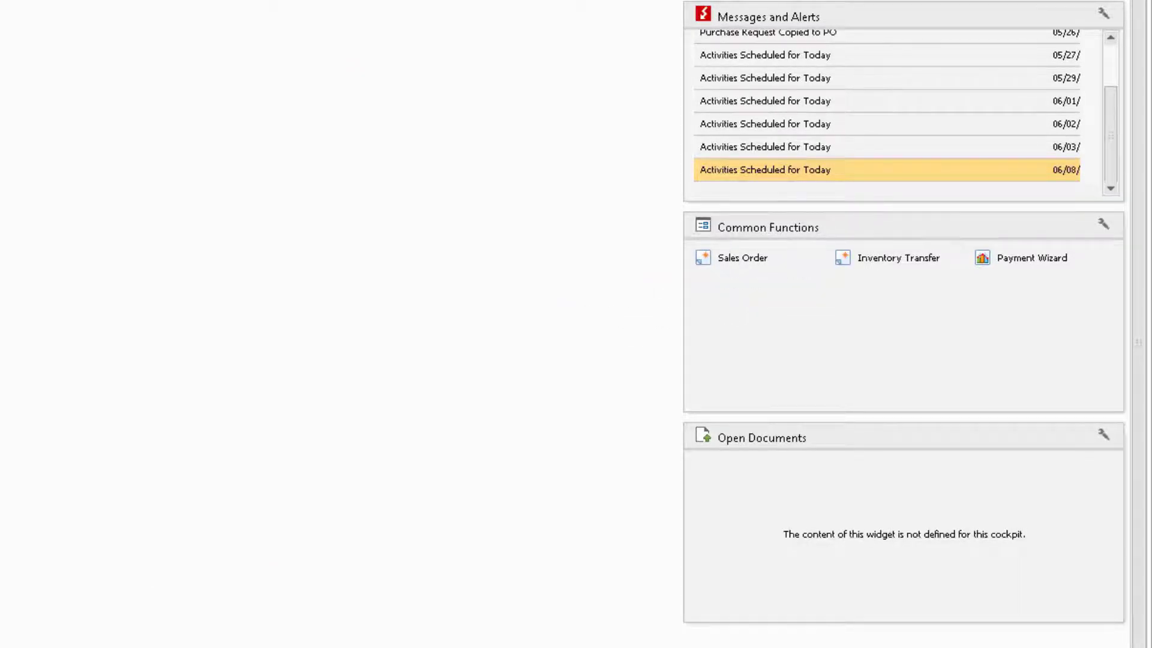
{"action": "scroll", "coordinate": [560, 434], "scroll_direction": "down", "scroll_amount": 3}
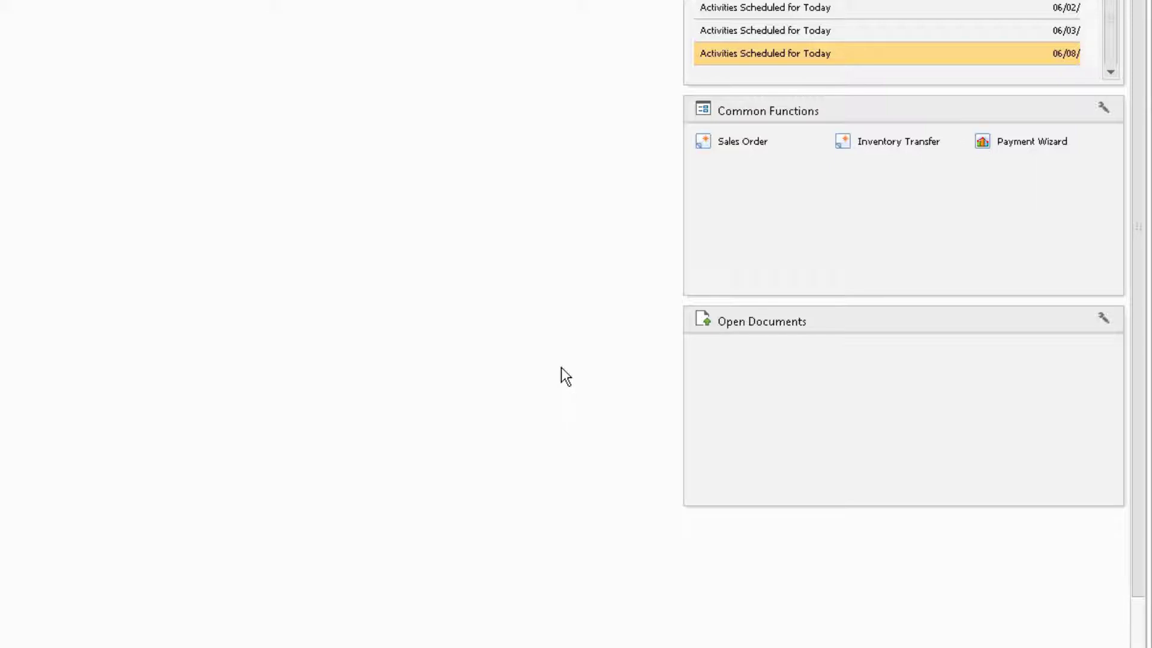
In Open Documents settings, tick Sales Quotations, Sales Orders, Deliveries, Purchase Quotations, Purchase Orders, Goods Receipt POs.
{"action": "left_click", "coordinate": [1103, 318]}
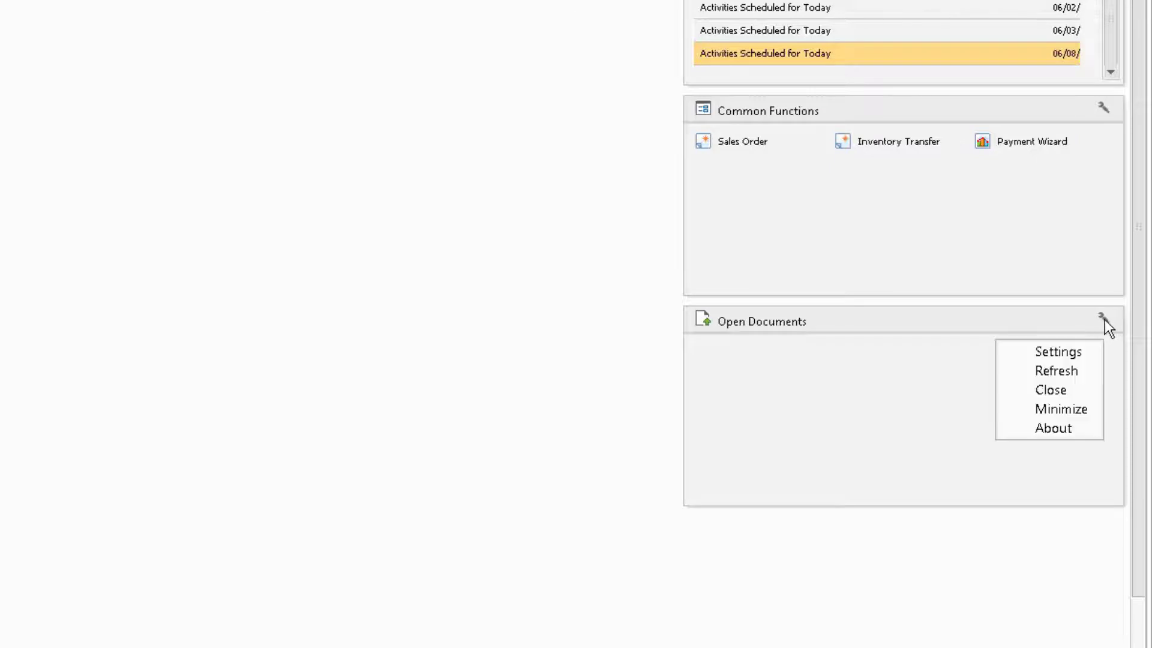
{"action": "left_click", "coordinate": [1089, 351]}
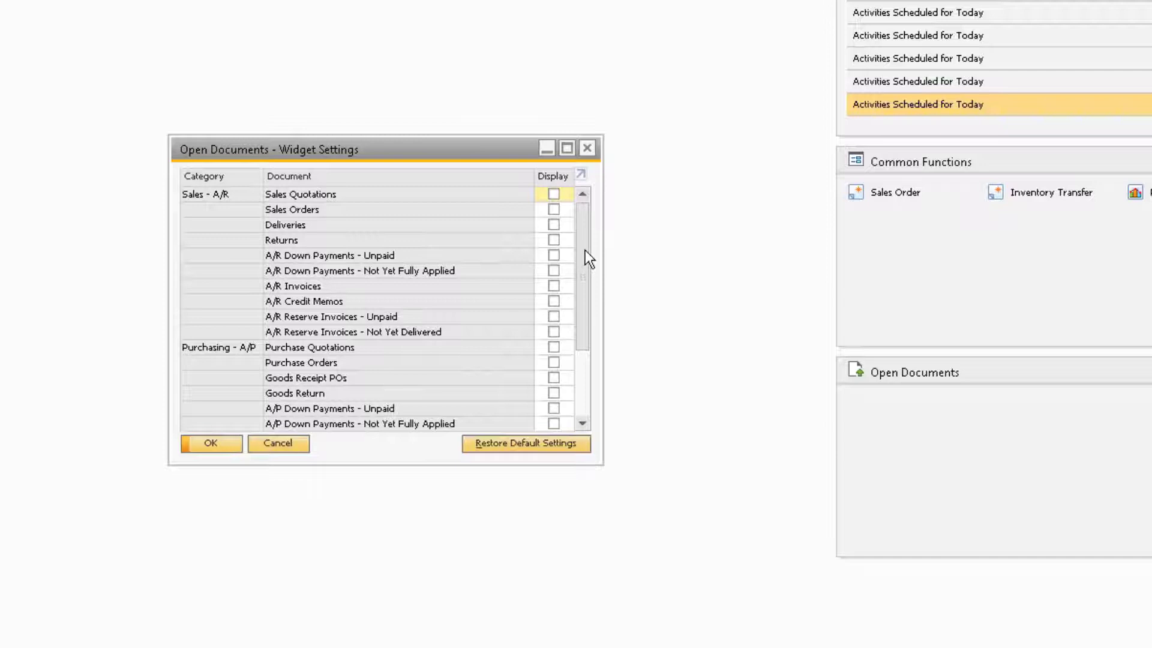
{"action": "left_click", "coordinate": [554, 195]}
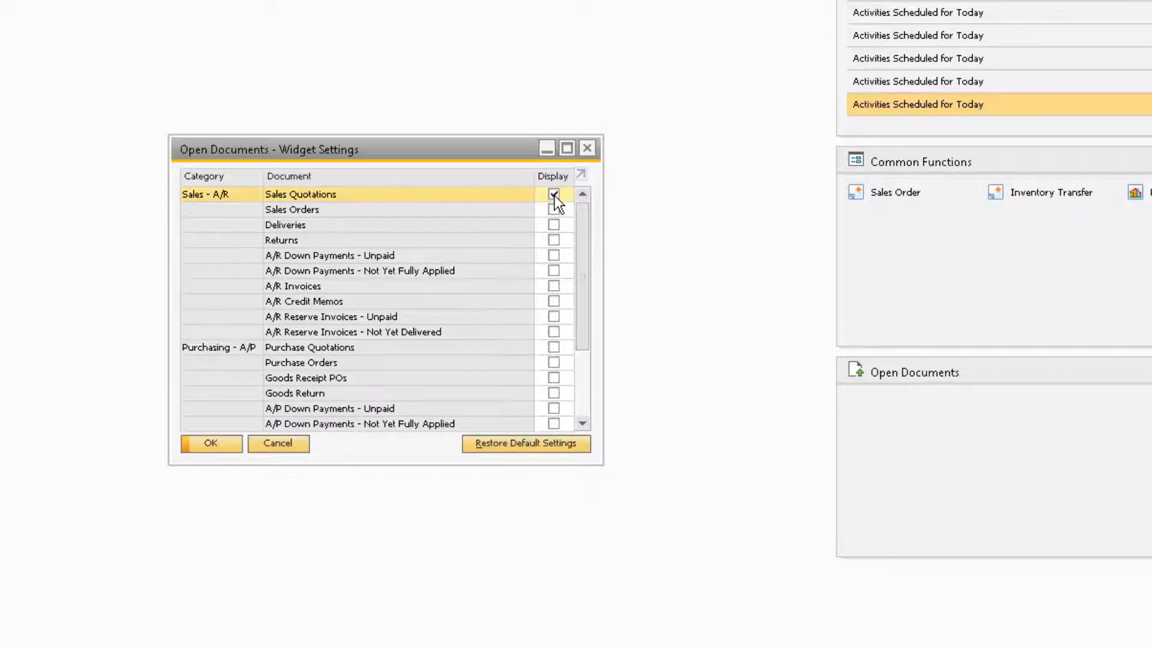
{"action": "left_click", "coordinate": [554, 209]}
{"action": "left_click", "coordinate": [554, 225]}
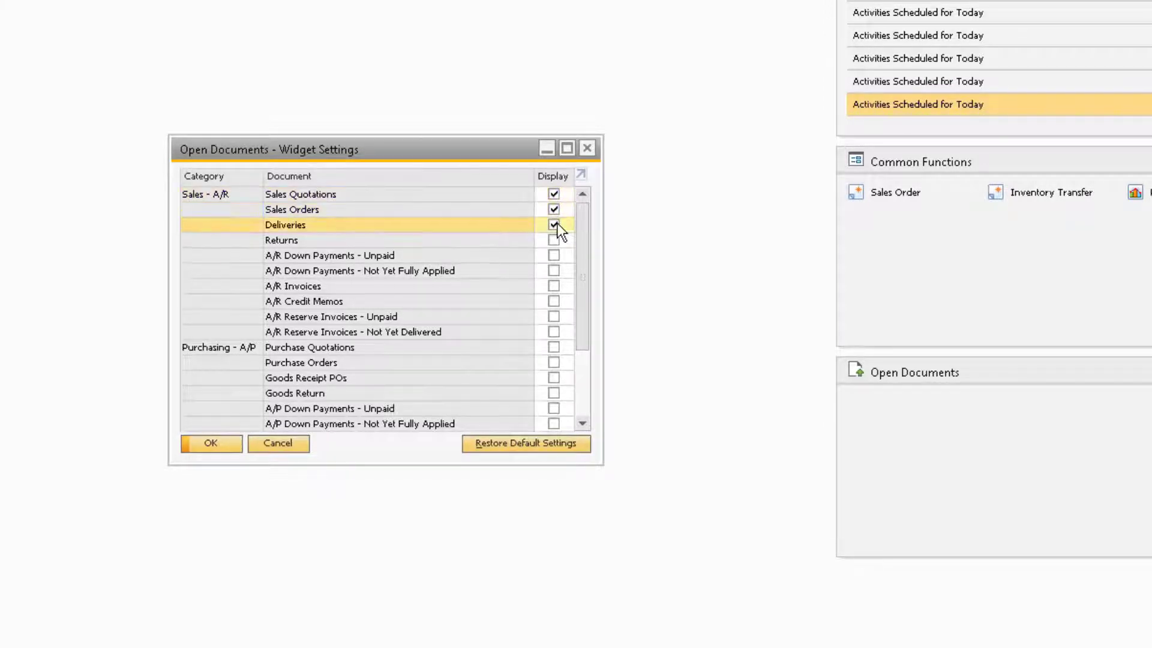
{"action": "left_click", "coordinate": [555, 346]}
{"action": "left_click", "coordinate": [554, 362]}
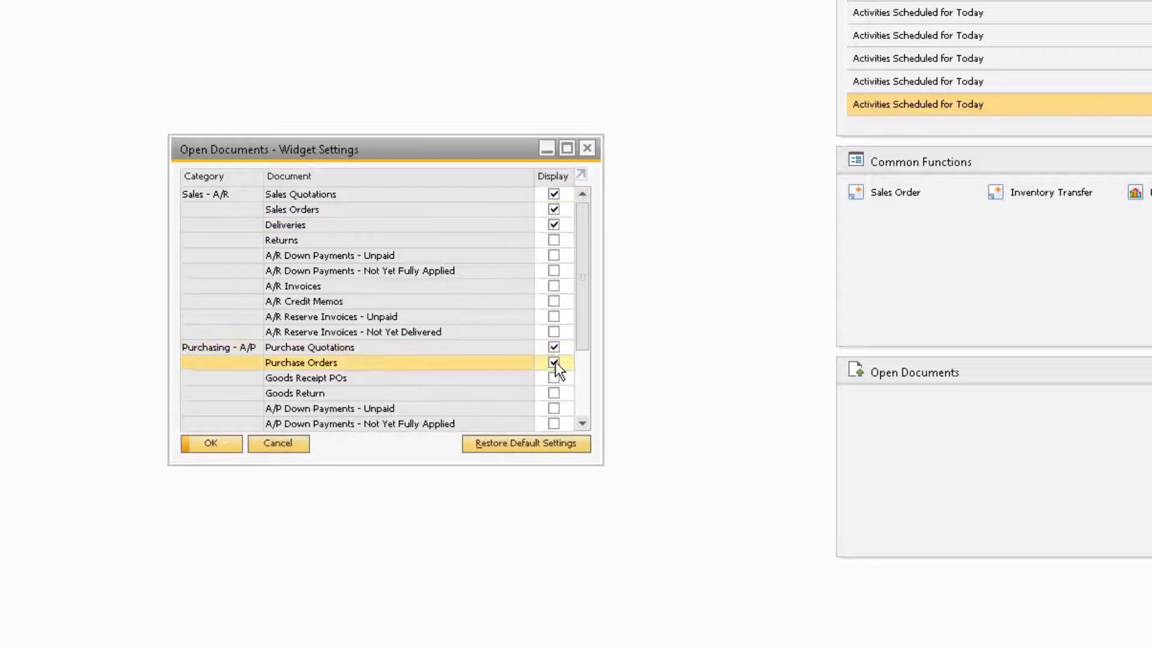
{"action": "left_click", "coordinate": [555, 378]}
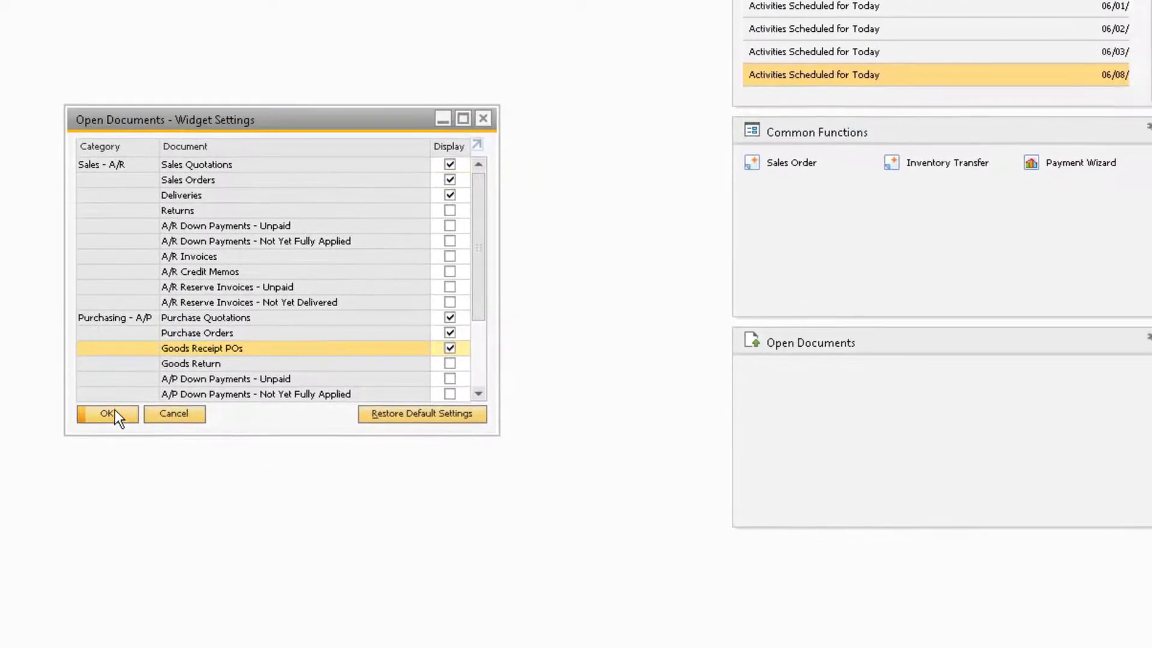
Apply the widget settings, list open sales quotations, and open the Open Items List report.
{"action": "left_click", "coordinate": [60, 399]}
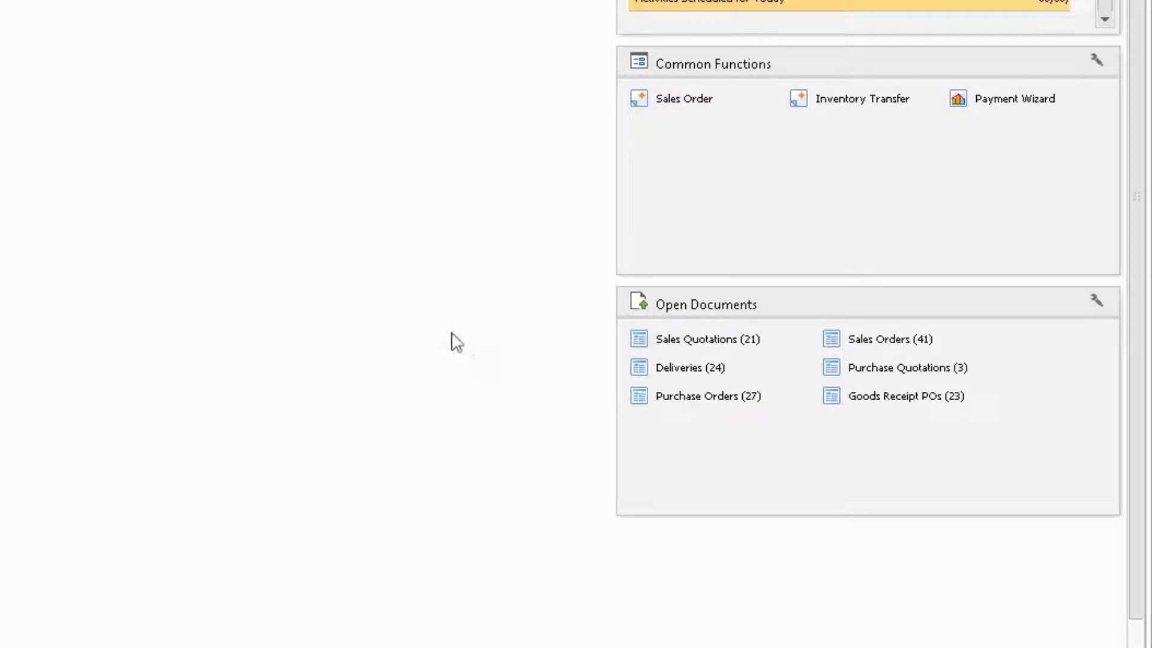
{"action": "left_click", "coordinate": [700, 339]}
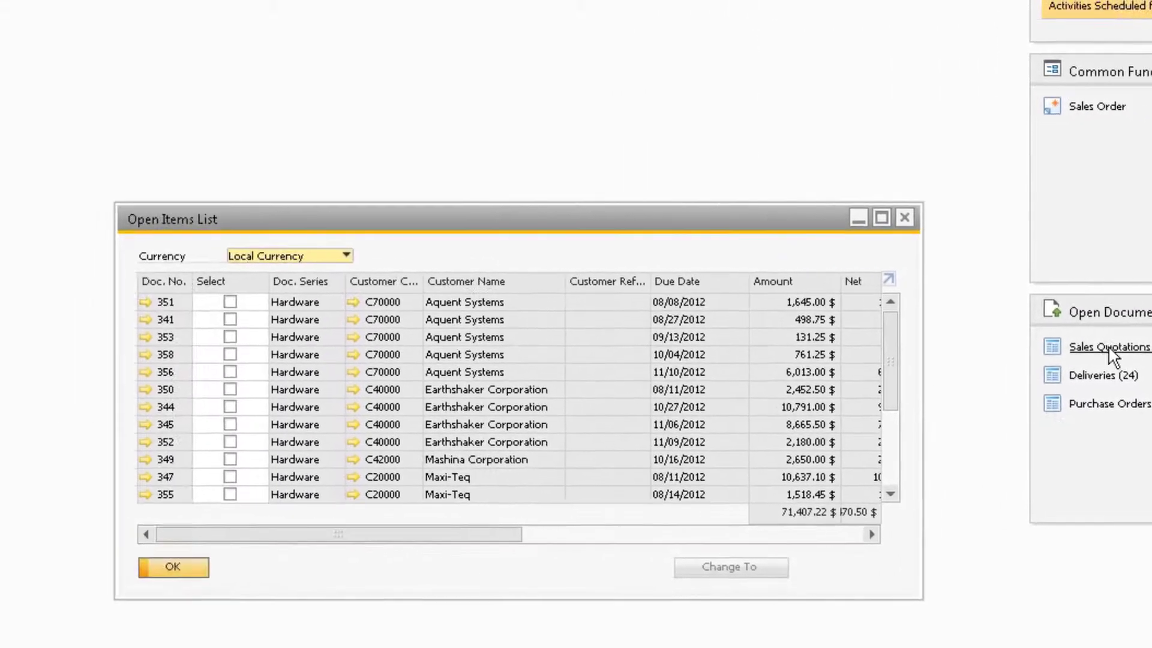
{"action": "left_click", "coordinate": [1010, 354]}
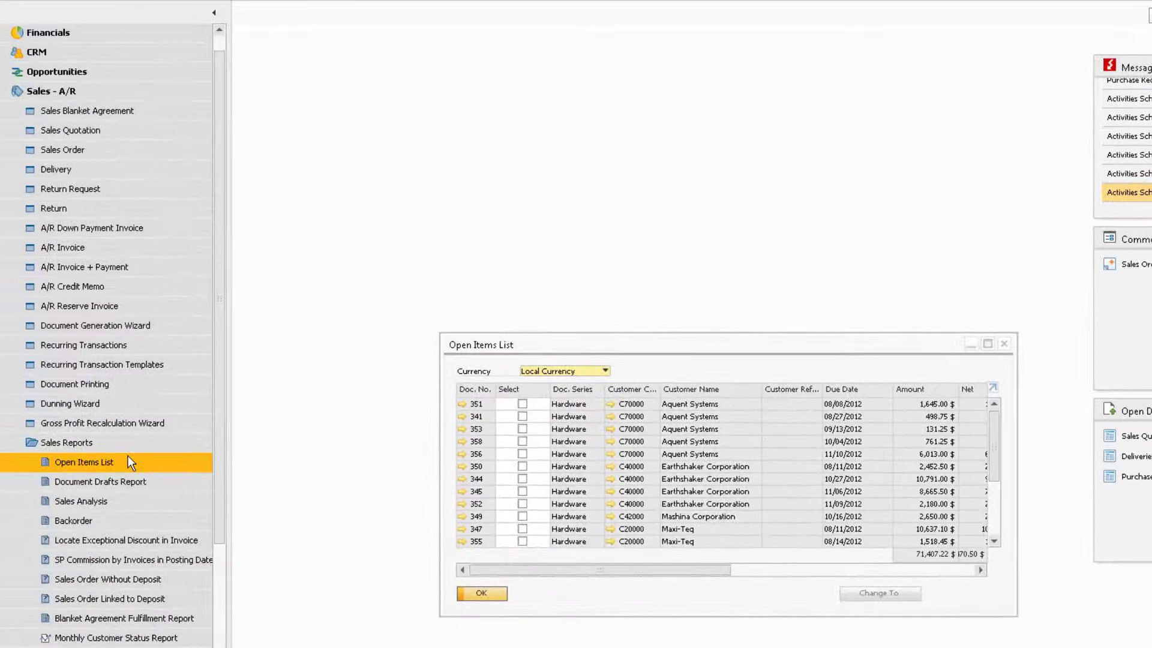
{"action": "left_click", "coordinate": [127, 457]}
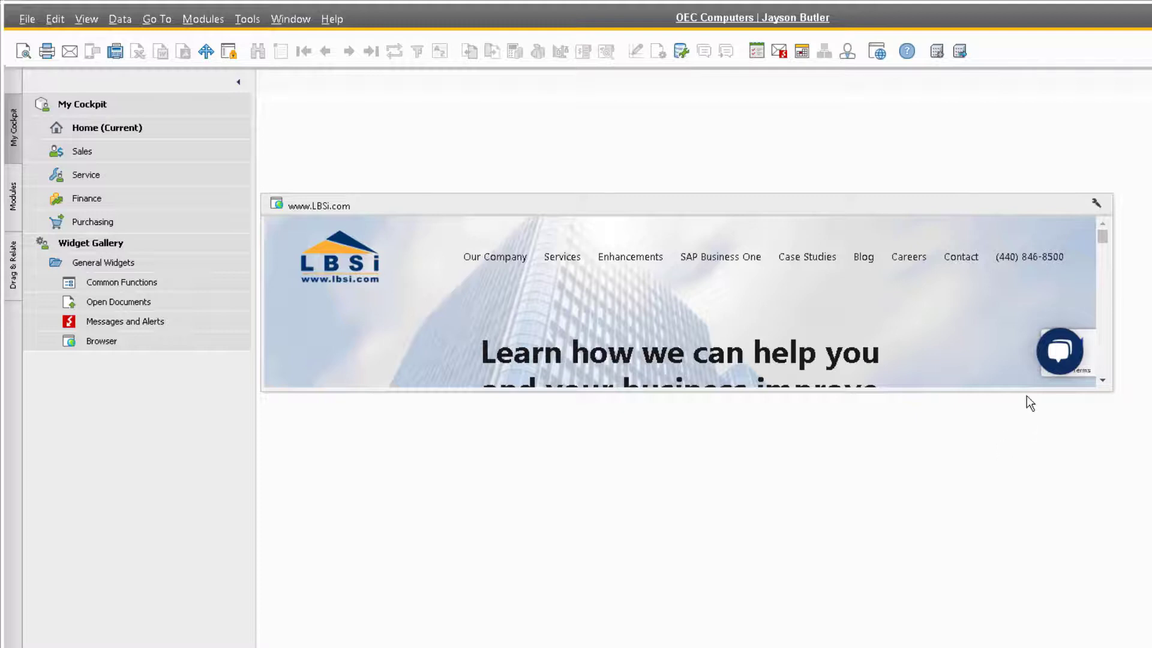
Close the LBSi website browser widget from its wrench menu and confirm Yes.
{"action": "left_click", "coordinate": [1097, 202]}
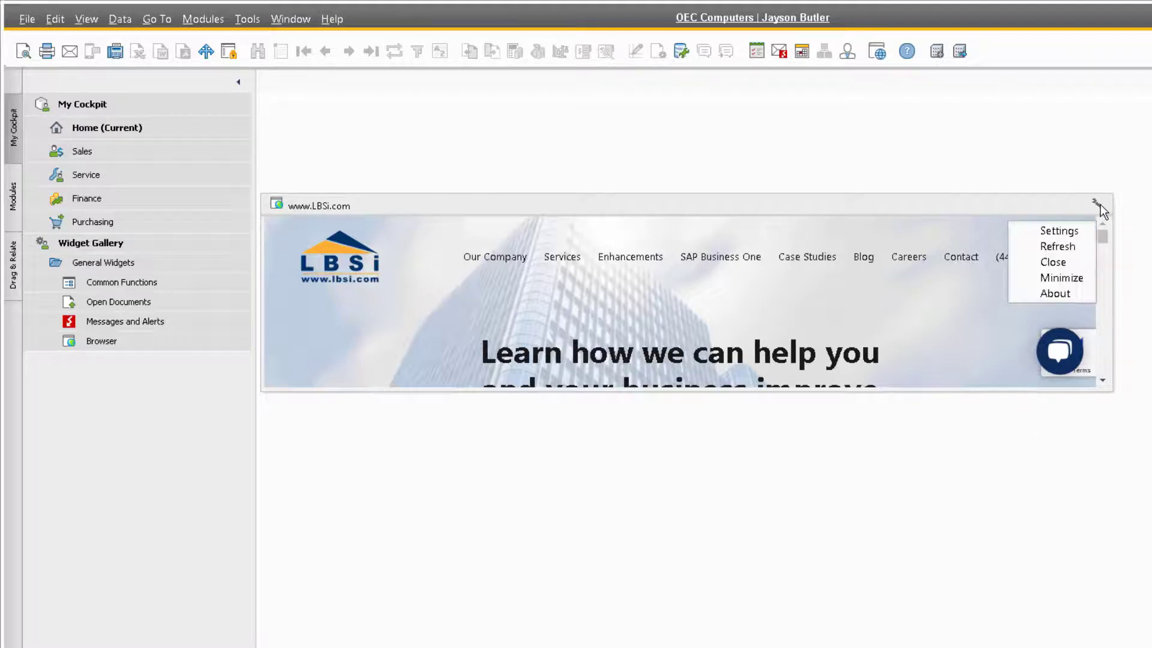
{"action": "left_click", "coordinate": [1071, 261]}
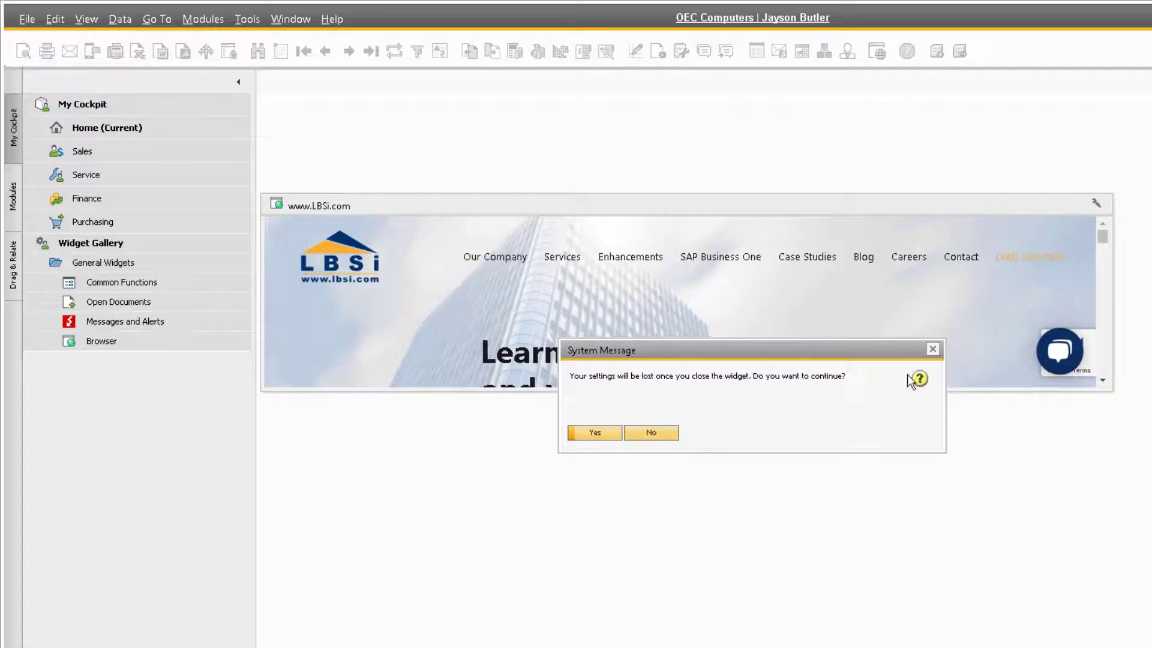
{"action": "left_click", "coordinate": [599, 431]}
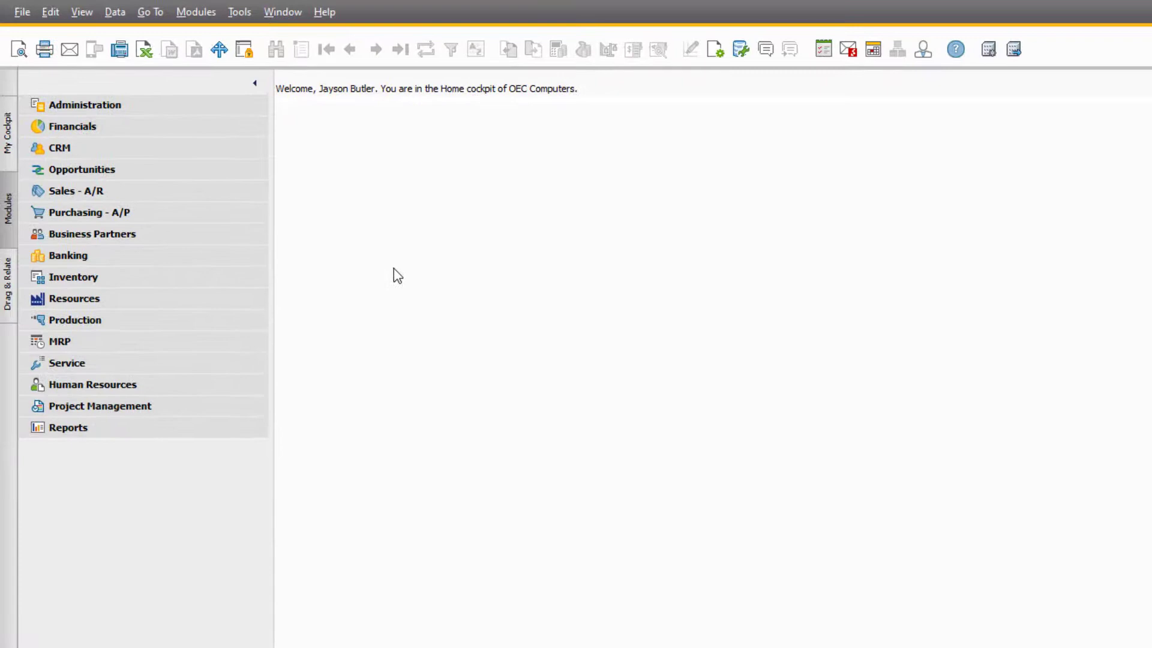
Look up business partner BP01 in Master Data and expand Sales - A/R under Drag & Relate.
{"action": "left_click", "coordinate": [153, 241]}
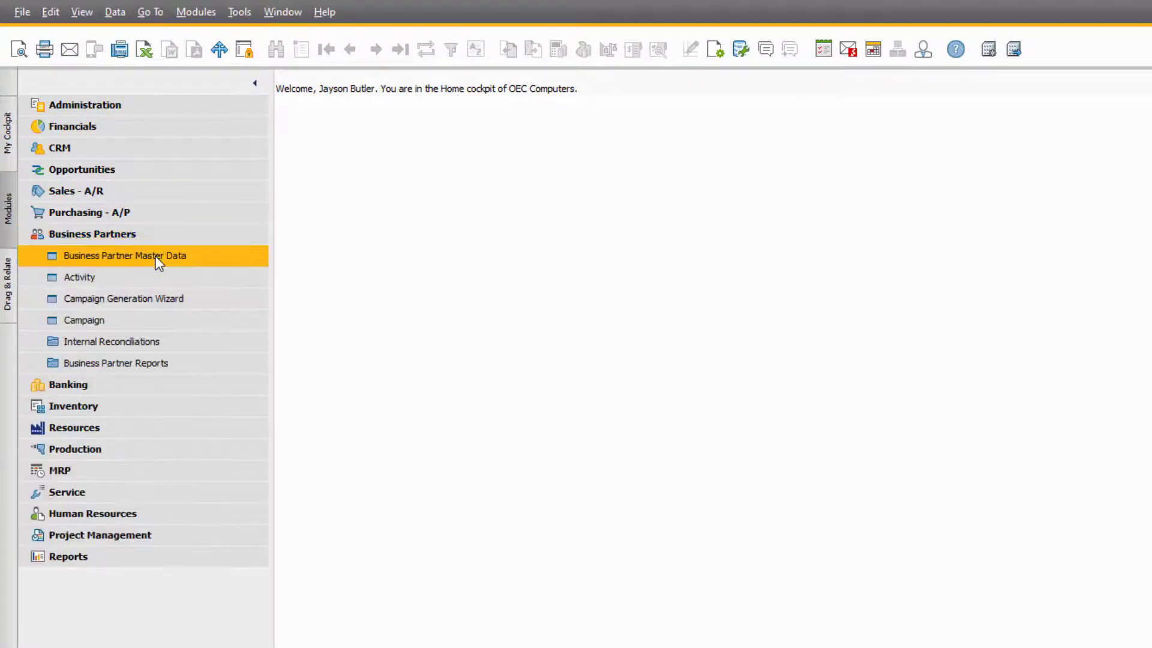
{"action": "type", "text": "bp01"}
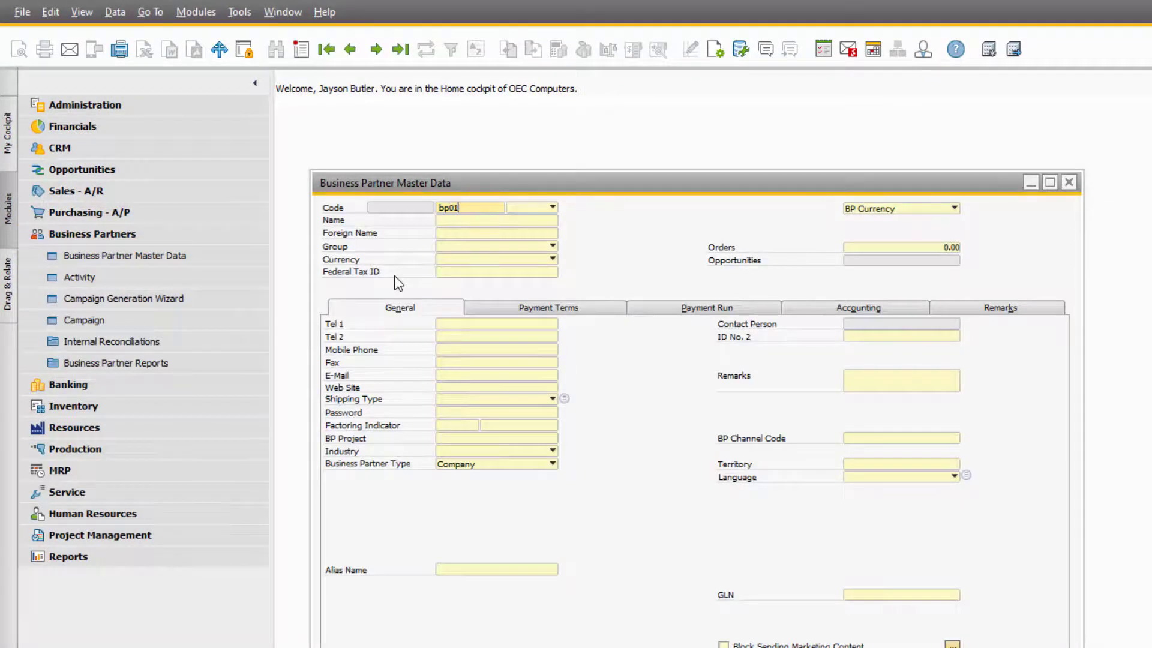
{"action": "key", "text": "Return"}
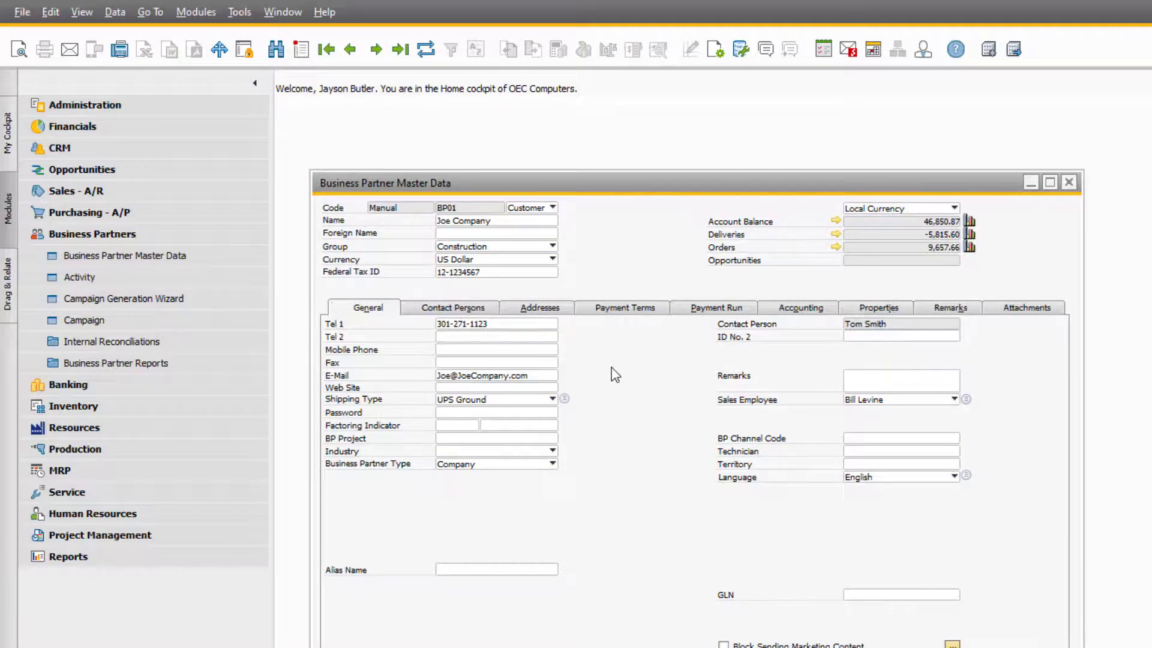
{"action": "left_click", "coordinate": [9, 288]}
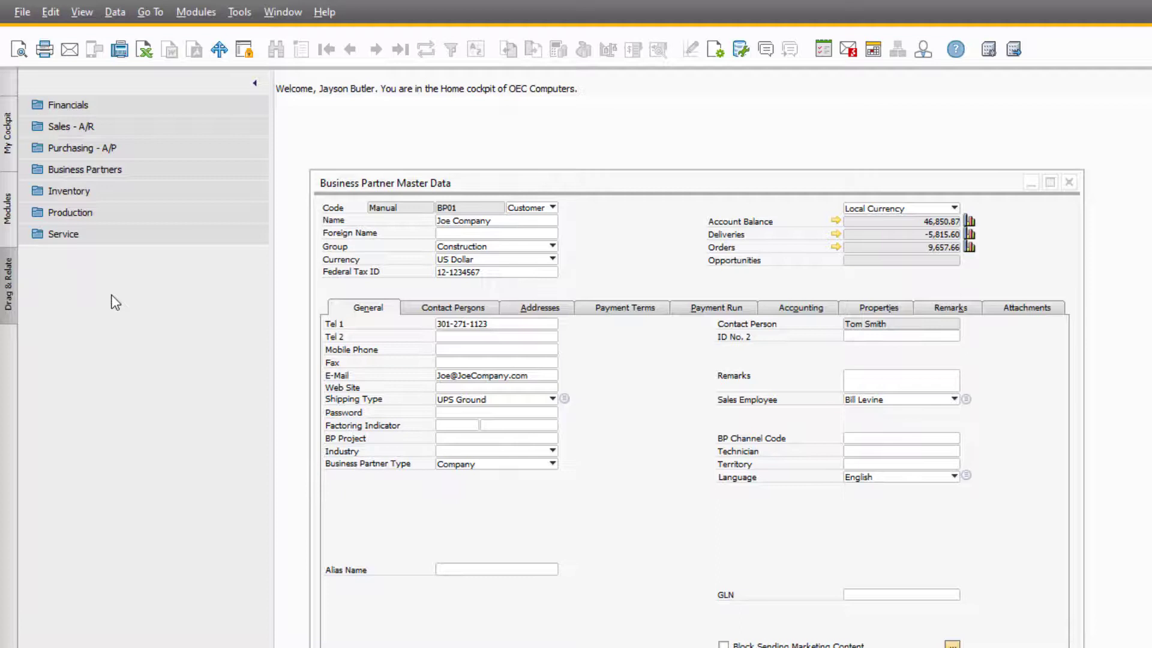
{"action": "left_click", "coordinate": [114, 127]}
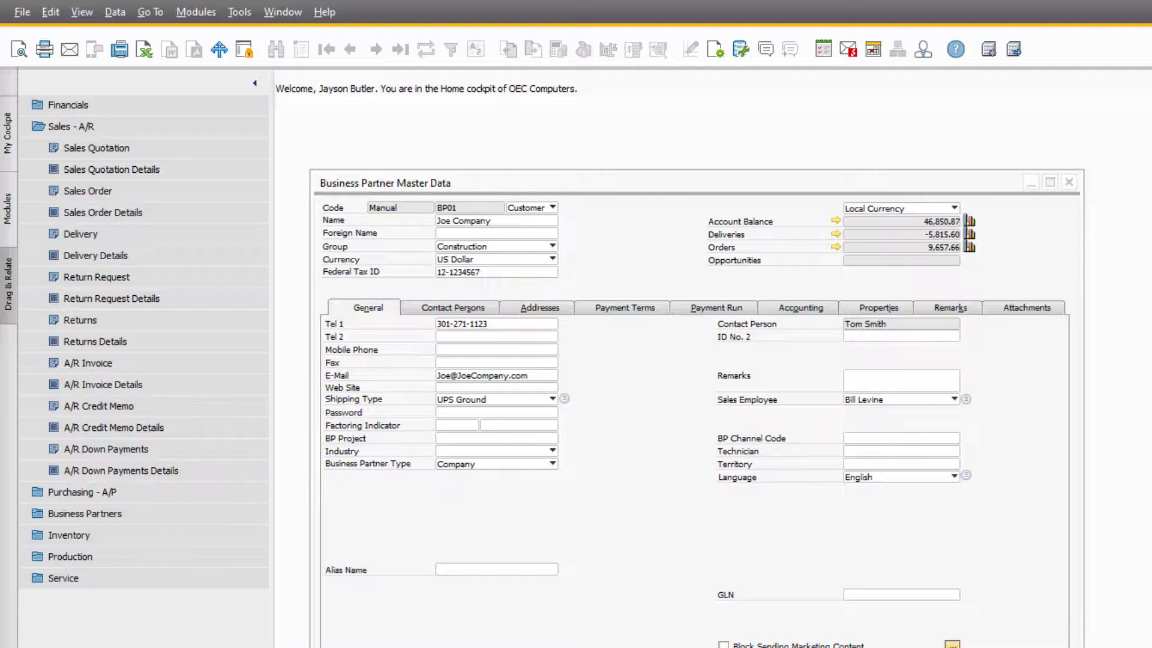
Drag the BP01 code onto Sales Order to list that customer's sales orders.
{"action": "left_click", "coordinate": [458, 205]}
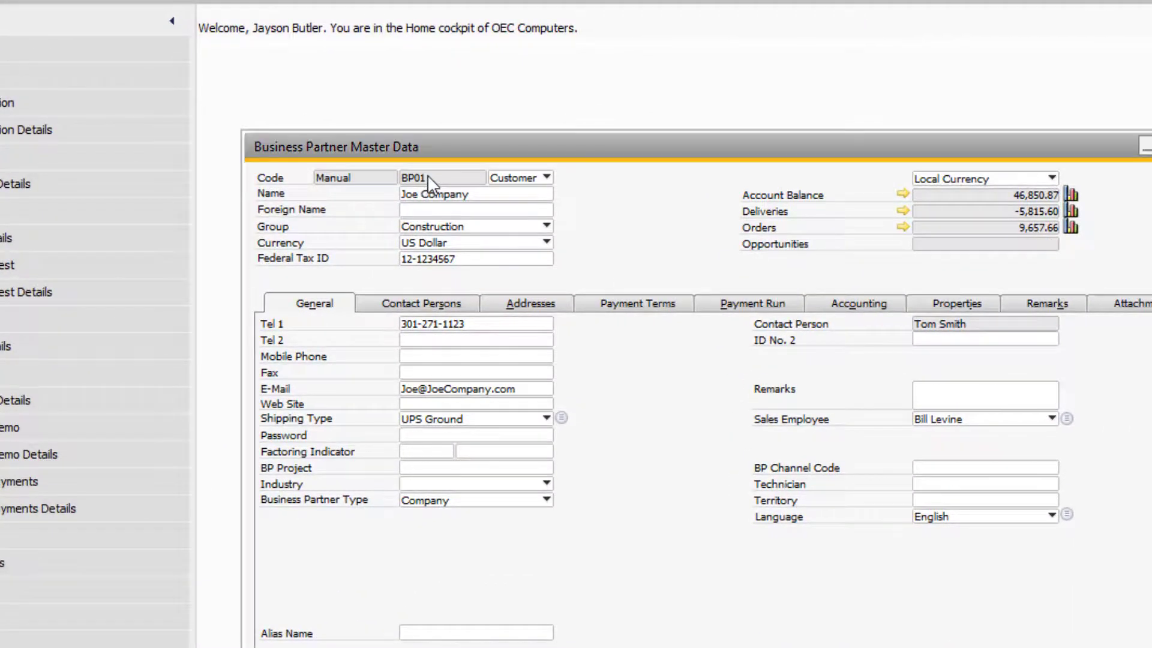
{"action": "left_click", "coordinate": [427, 178]}
{"action": "left_click_drag", "start_coordinate": [160, 166], "coordinate": [98, 153]}
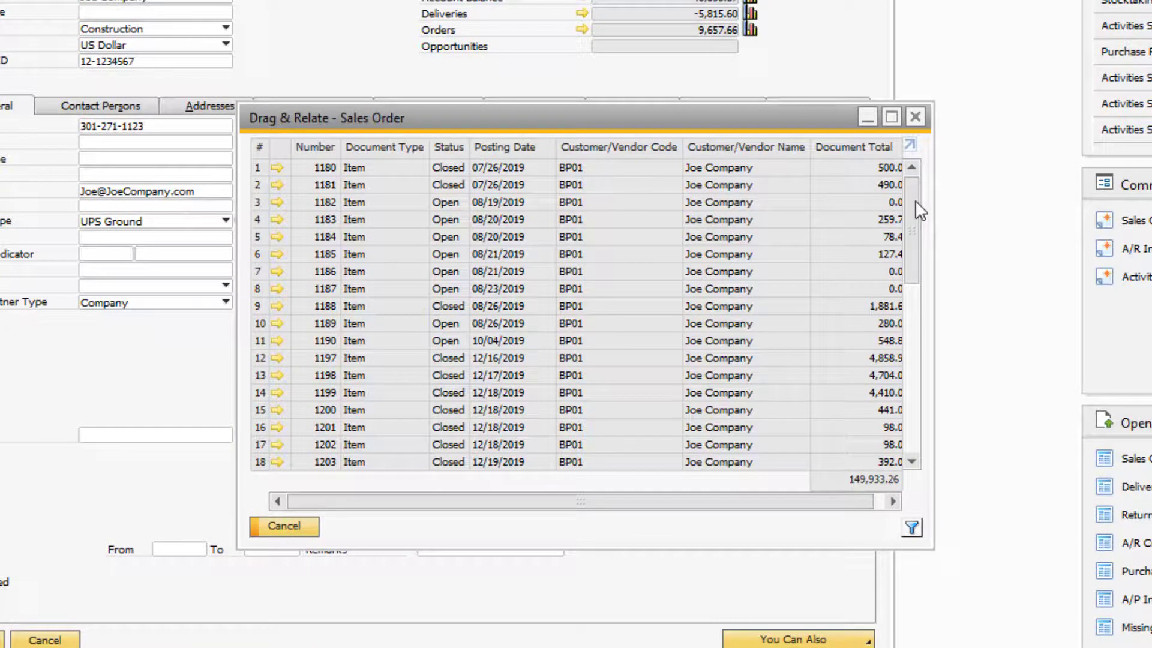
Scroll the sales order list, open its Filter Table, and widen the Field column.
{"action": "left_click_drag", "start_coordinate": [916, 201], "coordinate": [901, 392]}
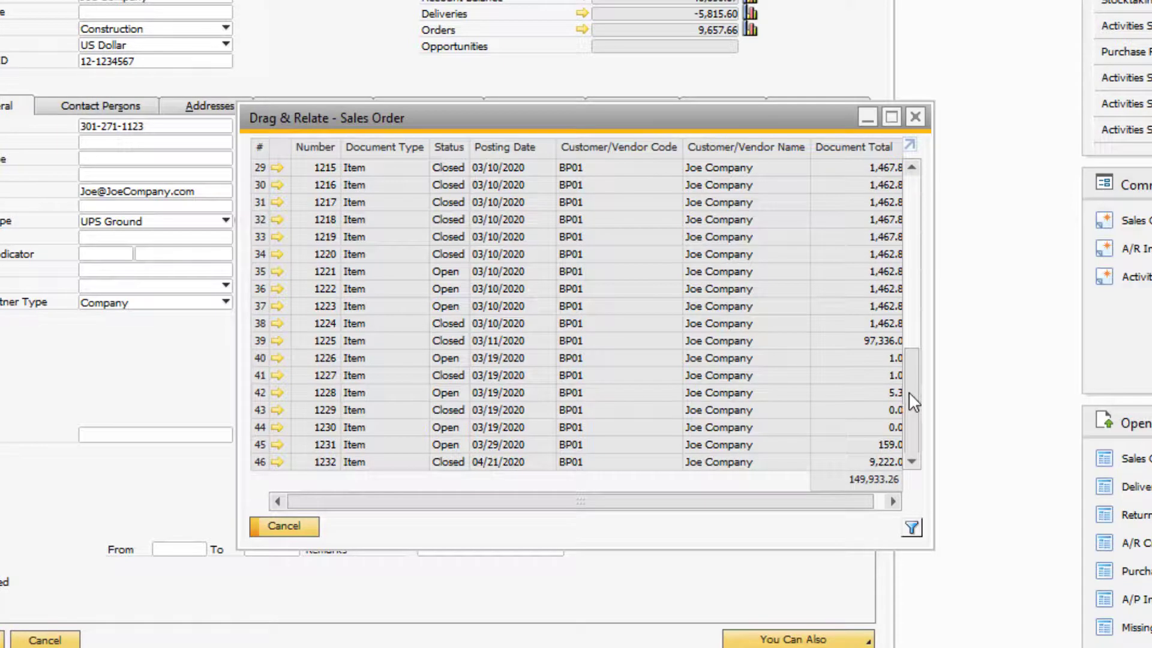
{"action": "left_click", "coordinate": [912, 528]}
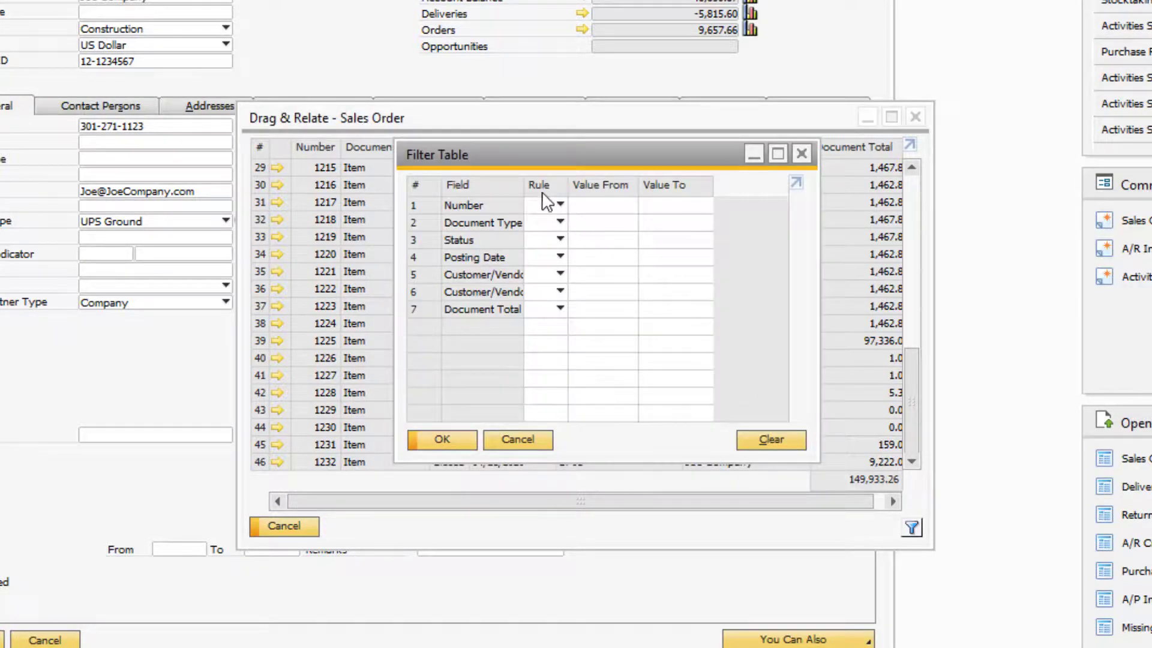
{"action": "left_click_drag", "start_coordinate": [524, 183], "coordinate": [578, 195]}
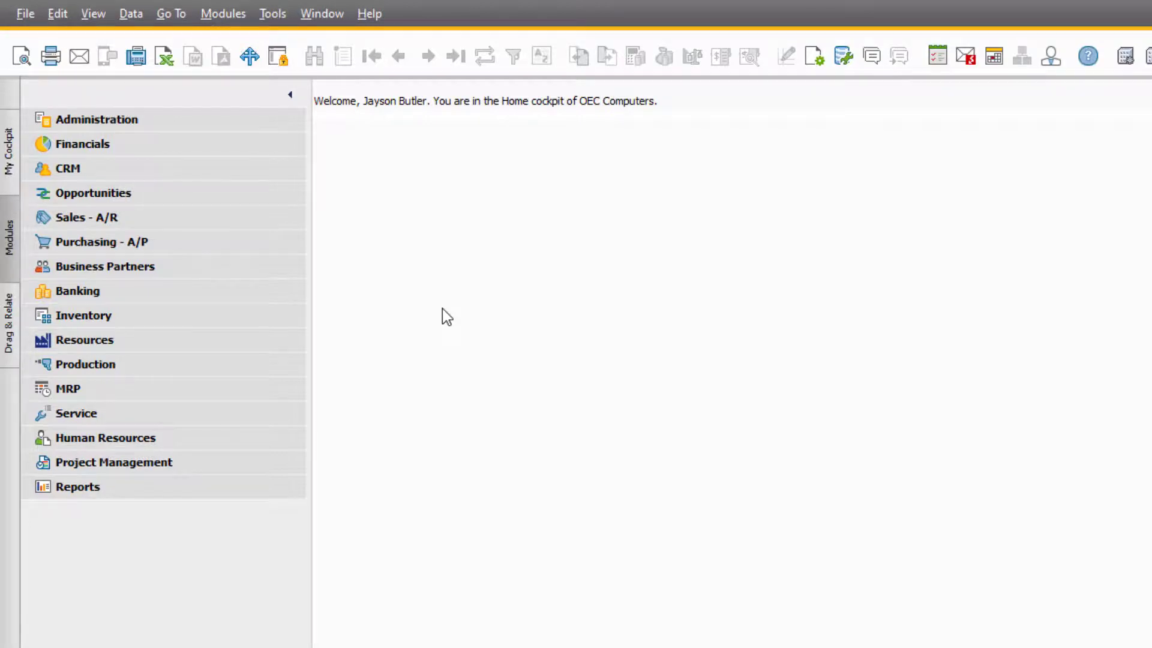
Open Item Master Data at the last record, item Z00002 Tablet PC 64GB White.
{"action": "left_click", "coordinate": [193, 315]}
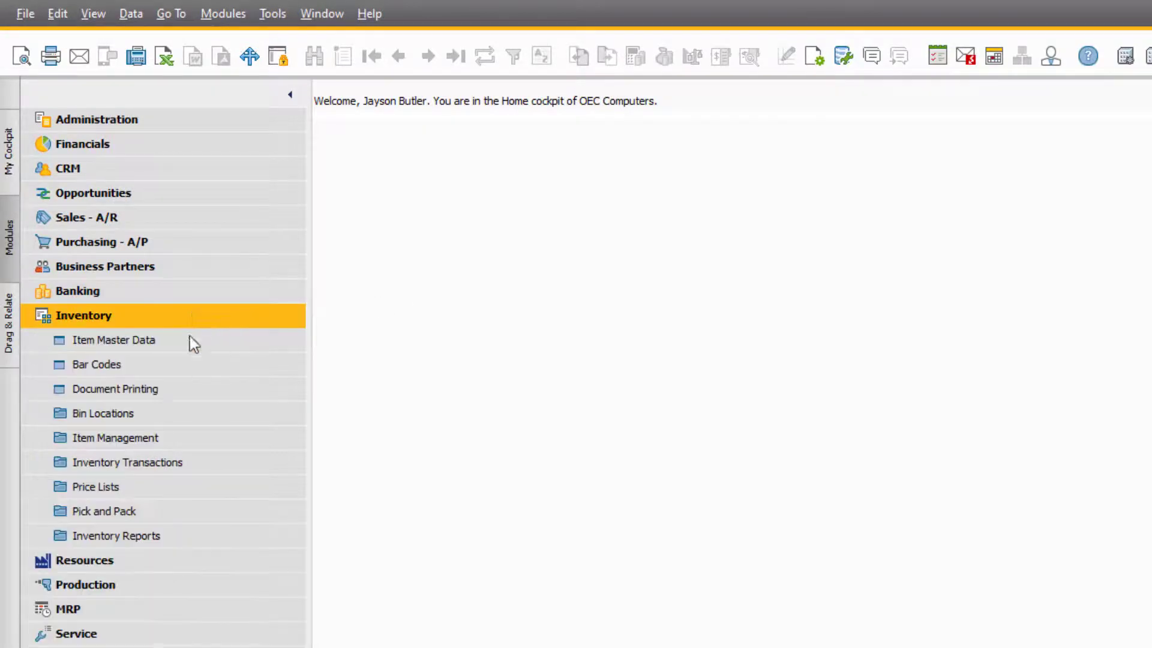
{"action": "left_click", "coordinate": [190, 338]}
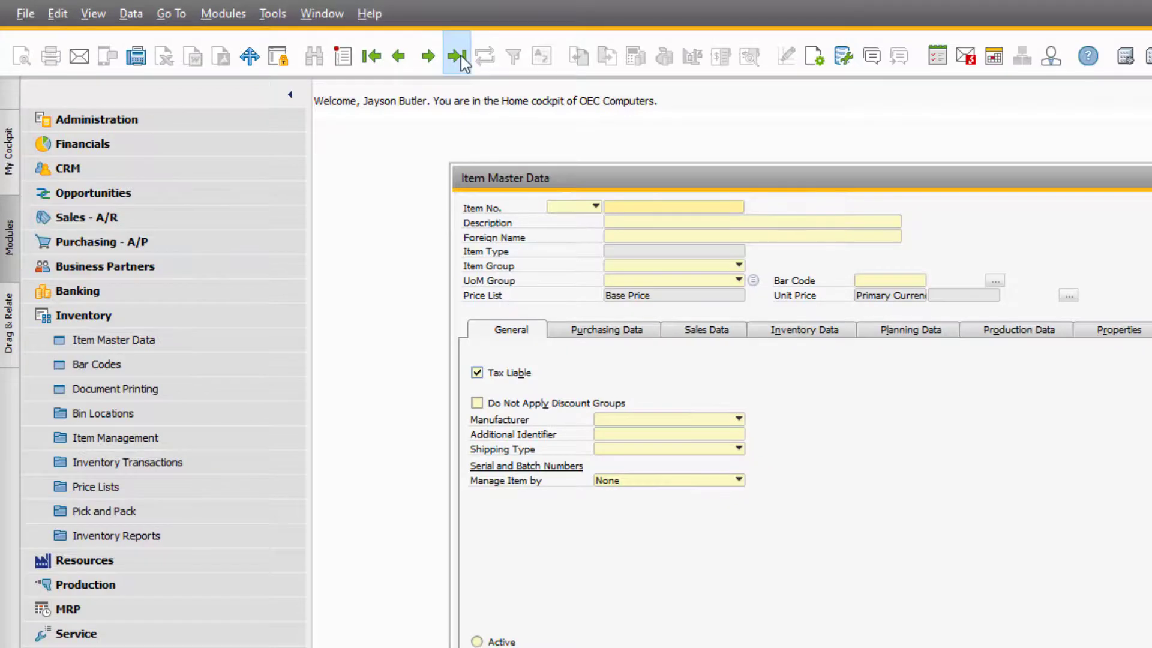
{"action": "left_click", "coordinate": [460, 55]}
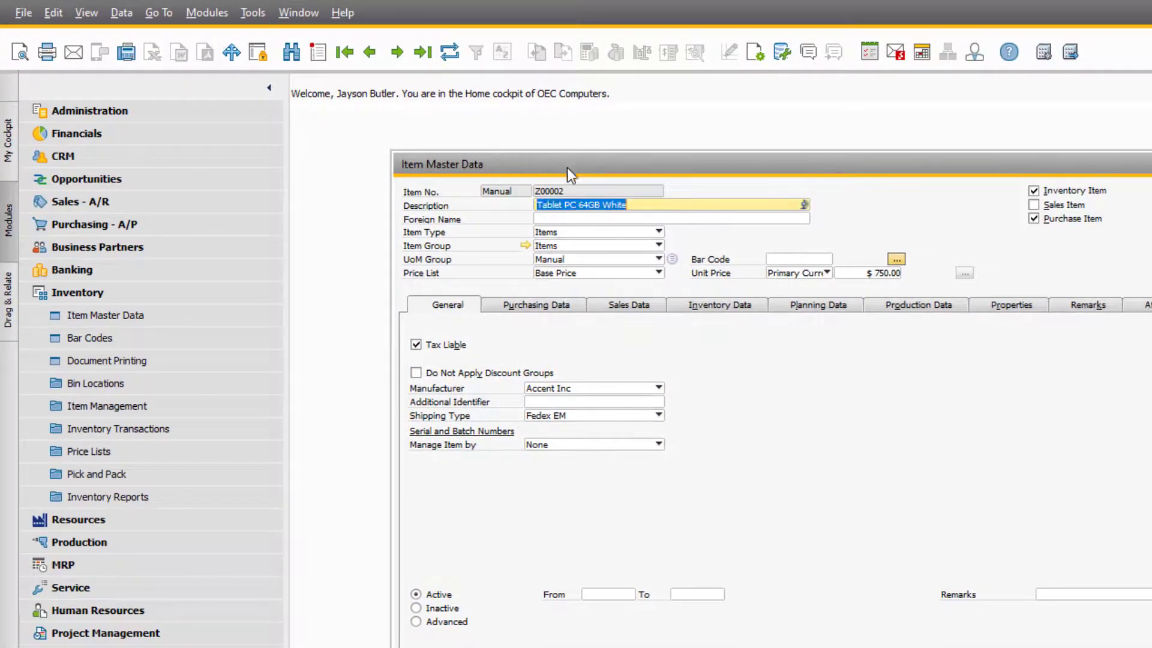
Expand Purchasing - A/P in Drag & Relate and pick up the item's Description.
{"action": "left_click", "coordinate": [13, 291]}
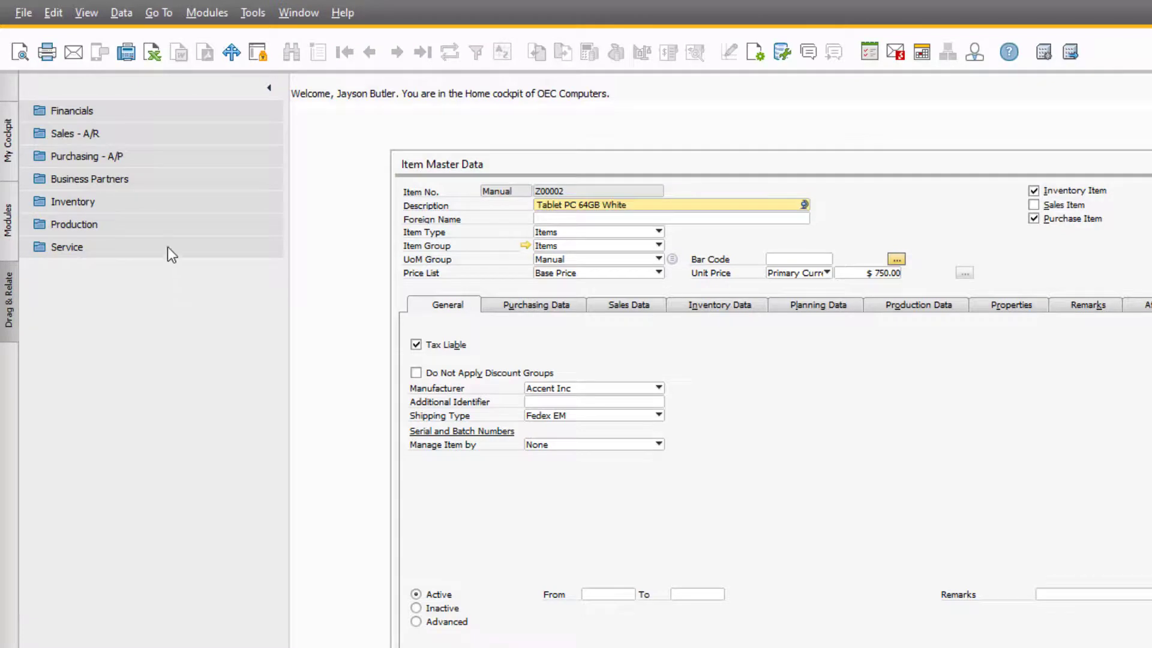
{"action": "left_click", "coordinate": [167, 157]}
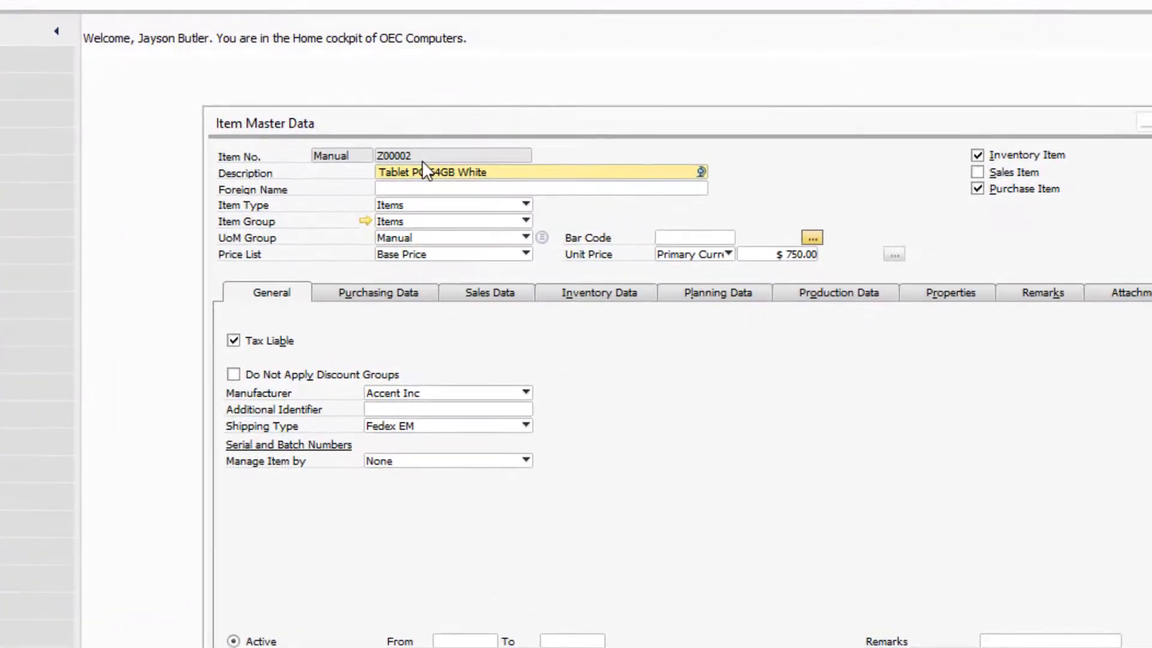
{"action": "left_click", "coordinate": [423, 154]}
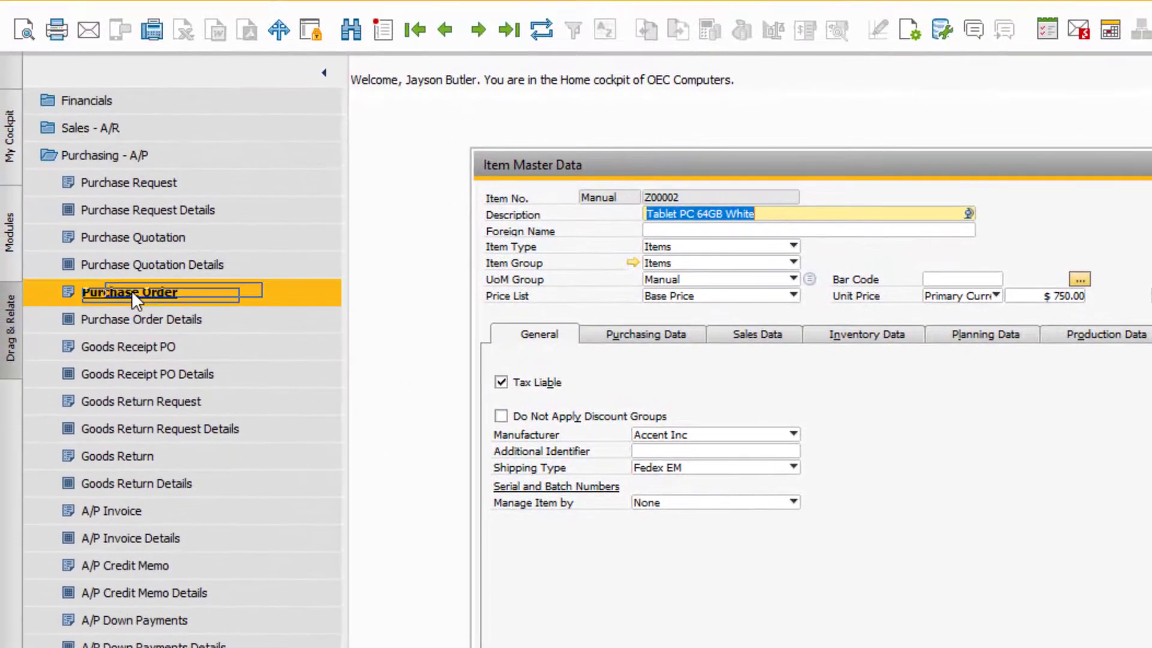
List the Tablet PC's purchase orders, filter Status Equal 'O', and follow order 1270's link.
{"action": "left_click_drag", "start_coordinate": [131, 291], "coordinate": [131, 290]}
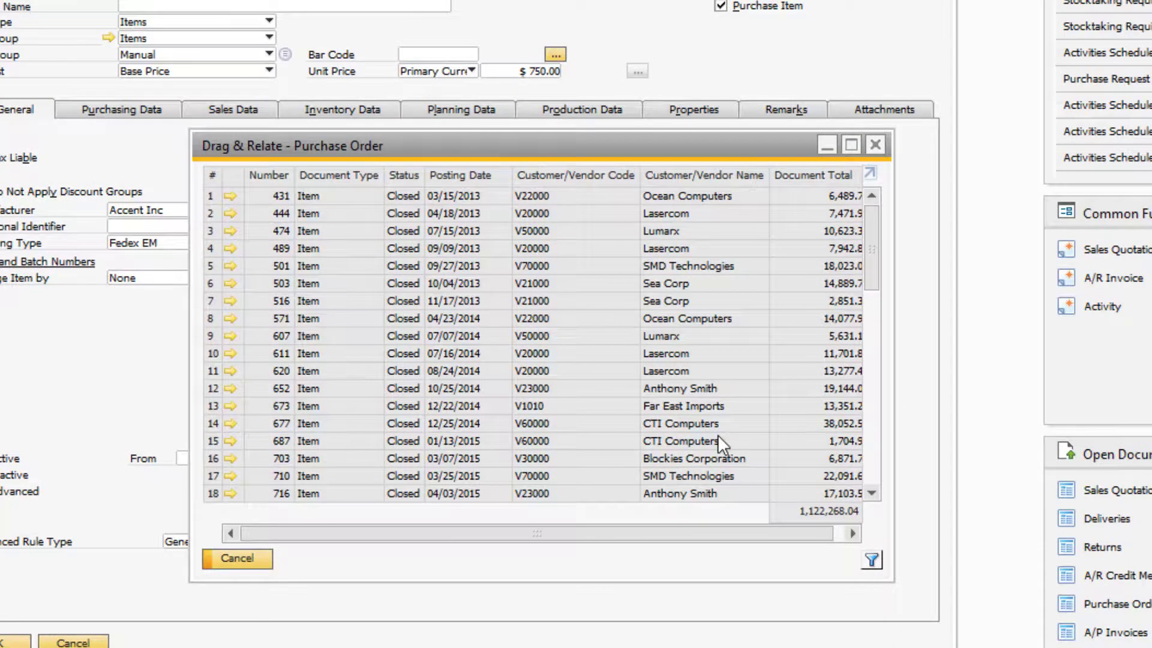
{"action": "left_click", "coordinate": [871, 561]}
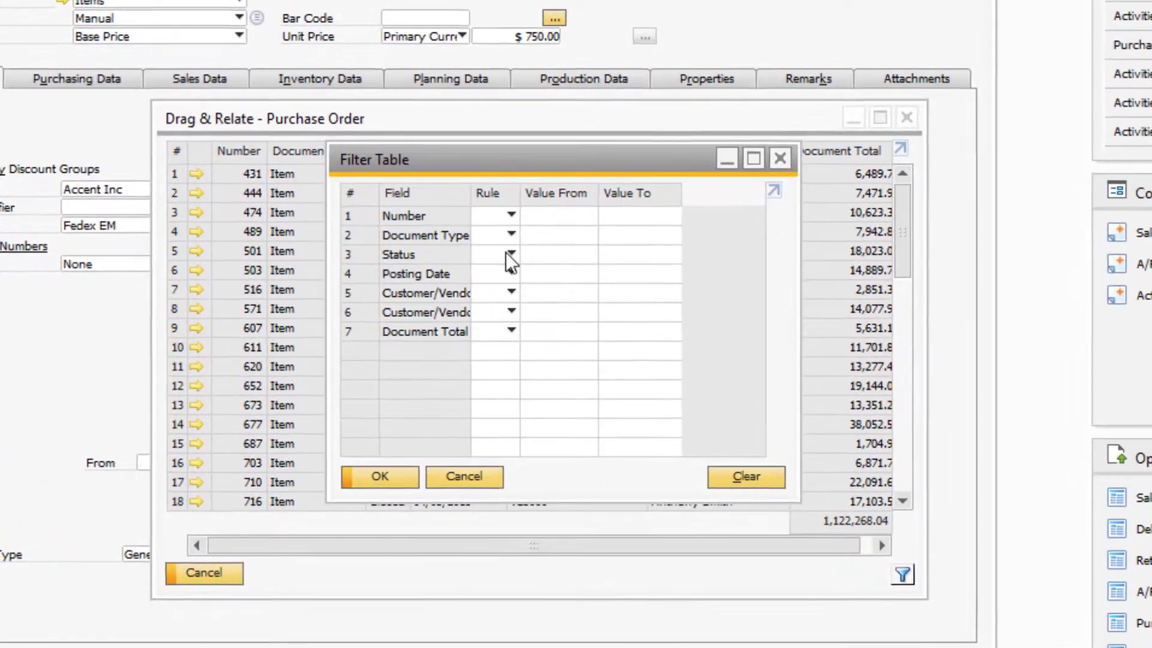
{"action": "left_click", "coordinate": [510, 267]}
{"action": "left_click", "coordinate": [506, 294]}
{"action": "left_click", "coordinate": [545, 254]}
{"action": "type", "text": "O"}
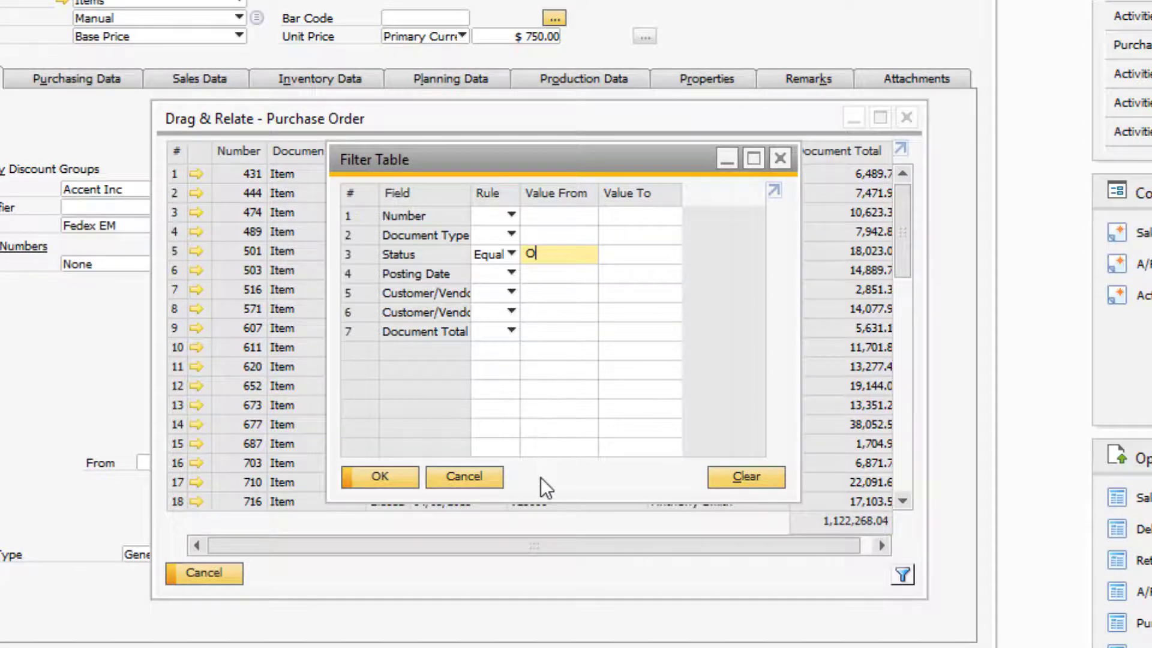
{"action": "left_click", "coordinate": [375, 476]}
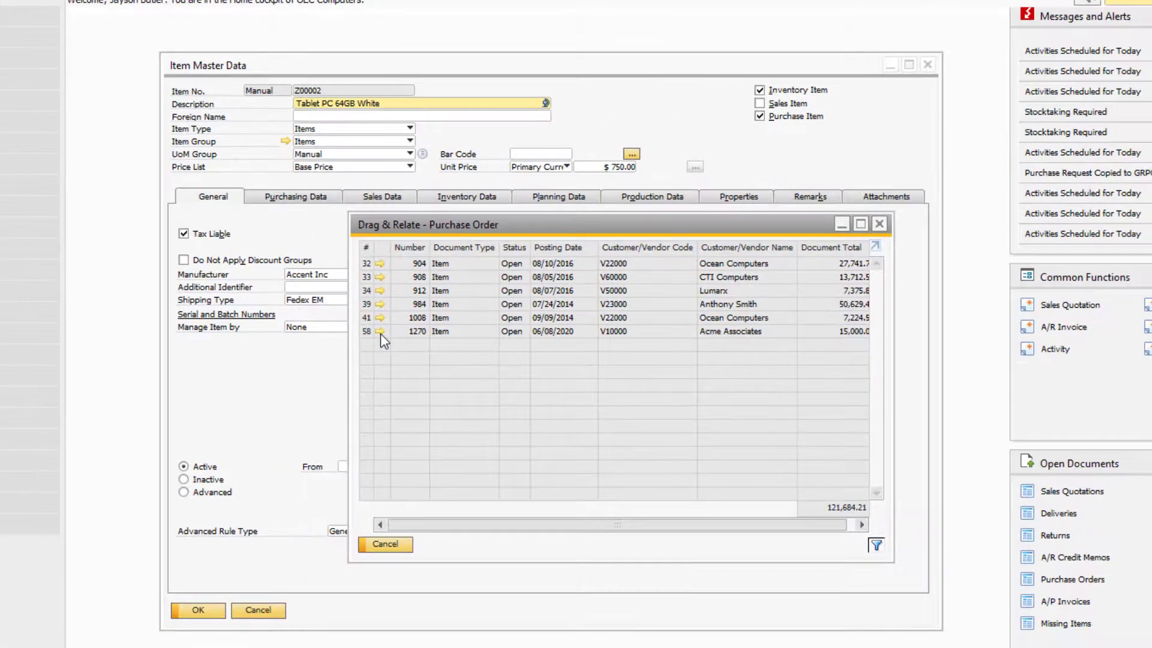
{"action": "left_click", "coordinate": [196, 270]}
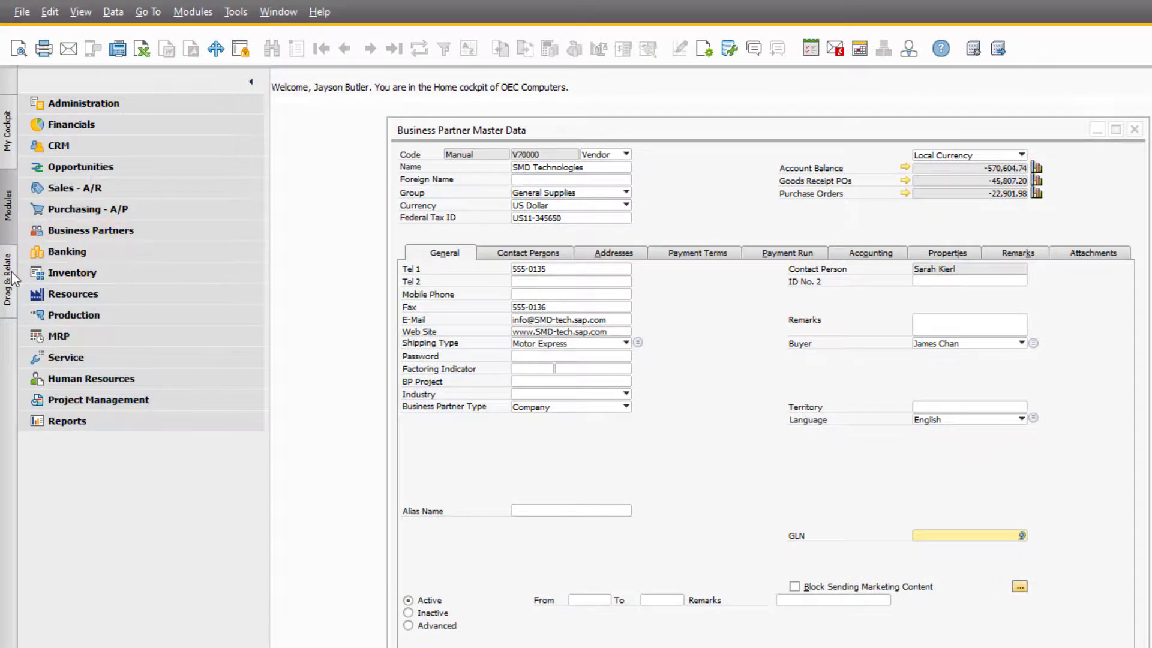
Drag SMD Technologies' vendor code onto Inventory Items to list its items, then open the filter.
{"action": "left_click", "coordinate": [12, 277]}
{"action": "left_click", "coordinate": [68, 188]}
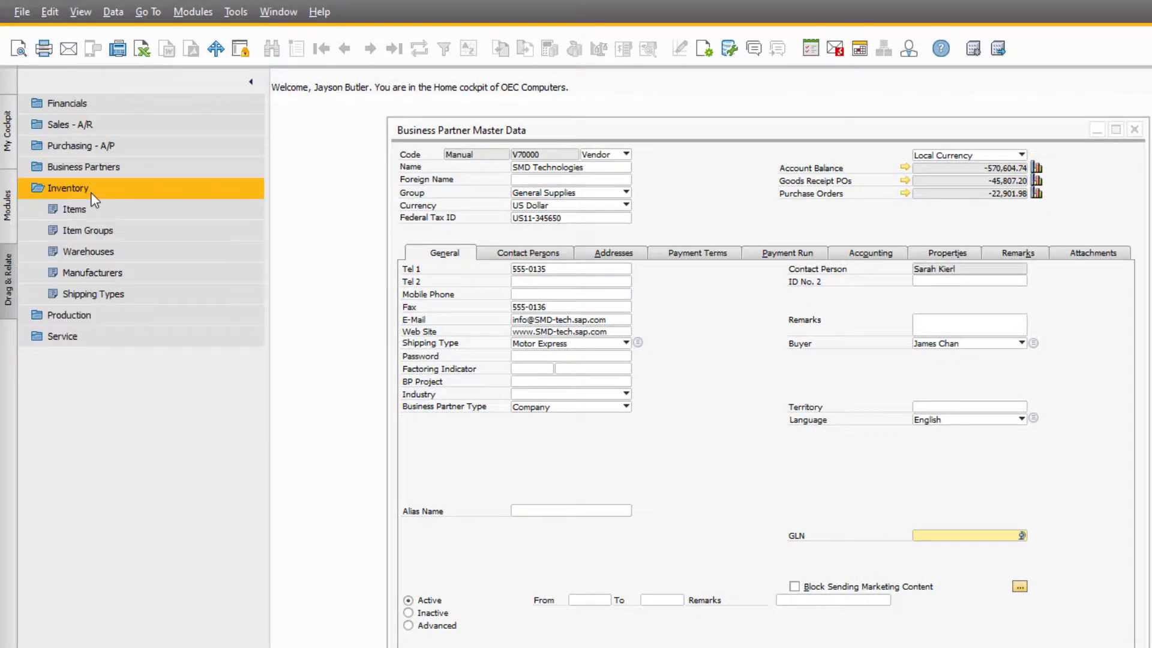
{"action": "left_click", "coordinate": [528, 157]}
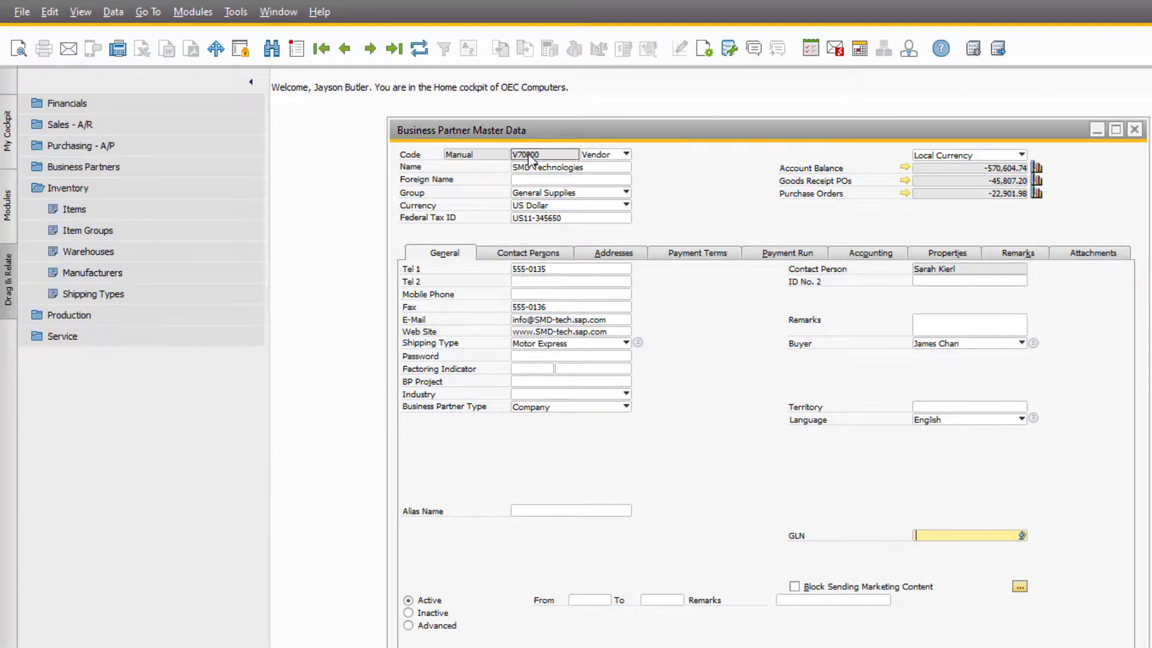
{"action": "left_click_drag", "start_coordinate": [93, 213], "coordinate": [93, 213]}
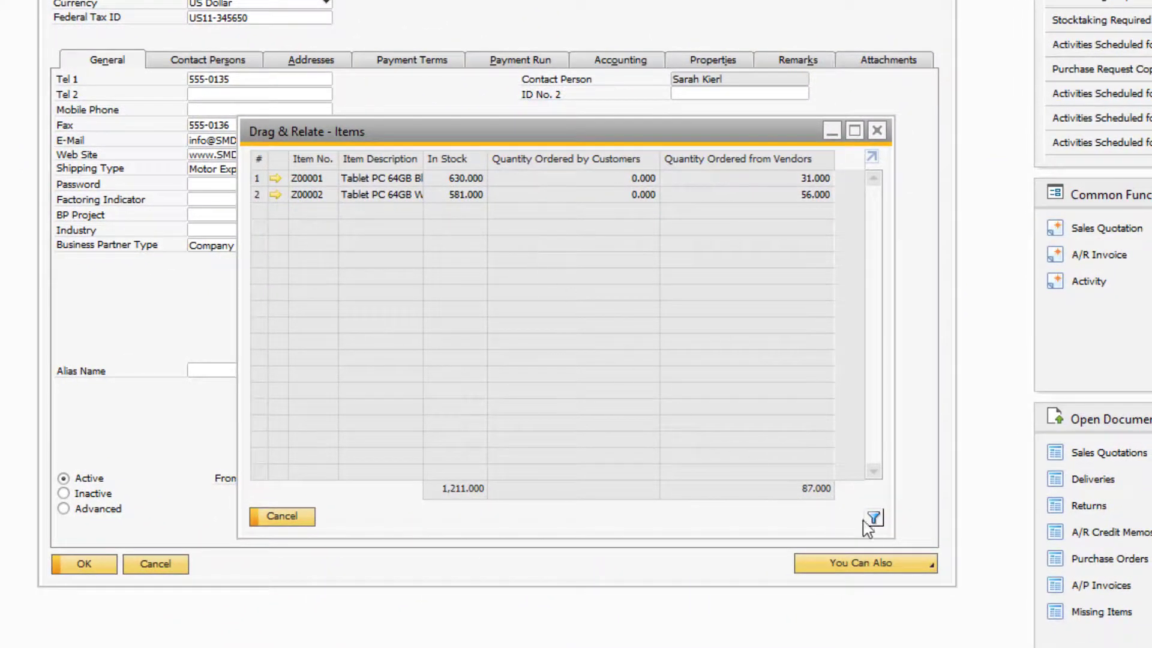
{"action": "left_click", "coordinate": [873, 519]}
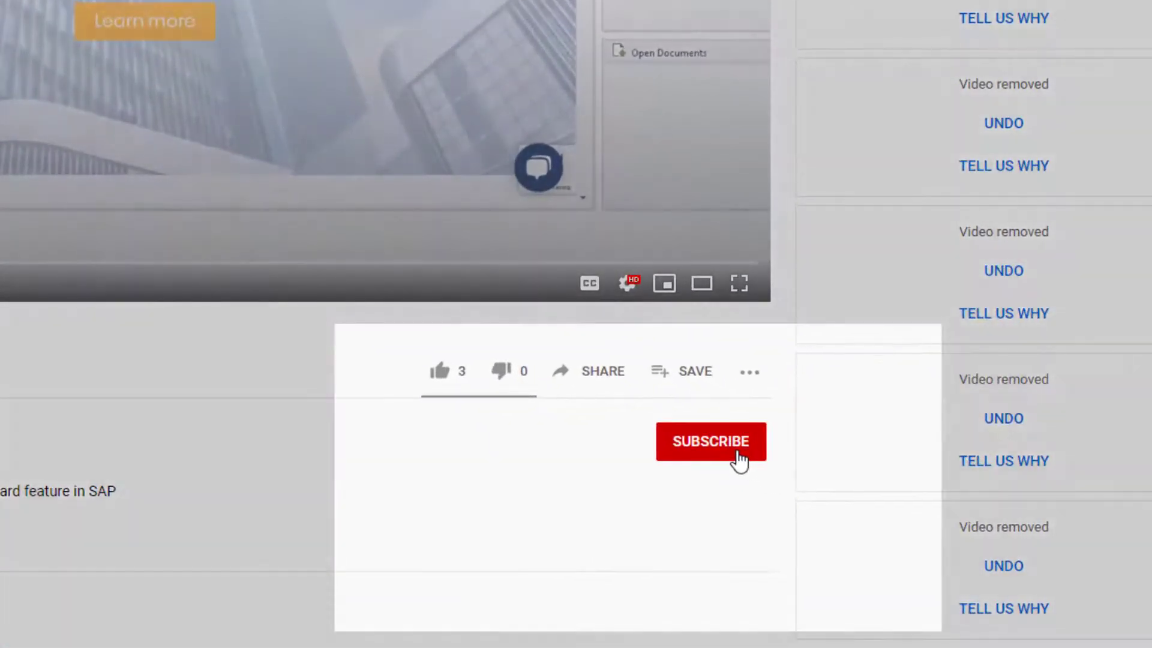
Subscribe to LBSi with All notifications, then browse more uploads on the channel page.
{"action": "left_click", "coordinate": [947, 647]}
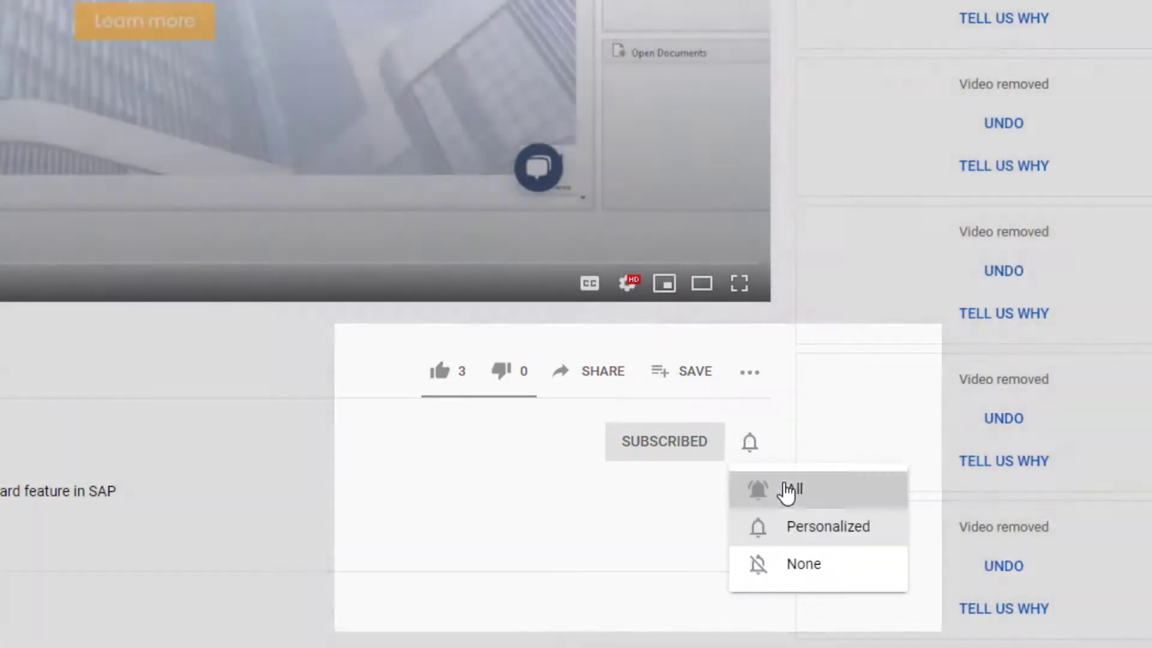
{"action": "left_click", "coordinate": [791, 488]}
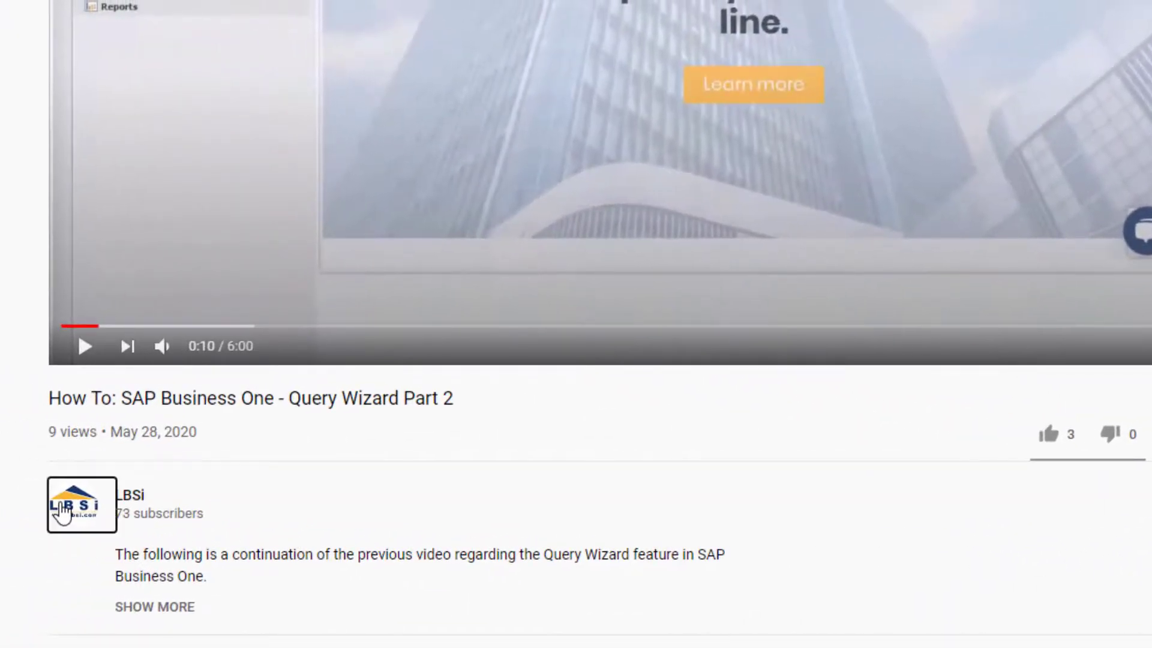
{"action": "left_click", "coordinate": [63, 513]}
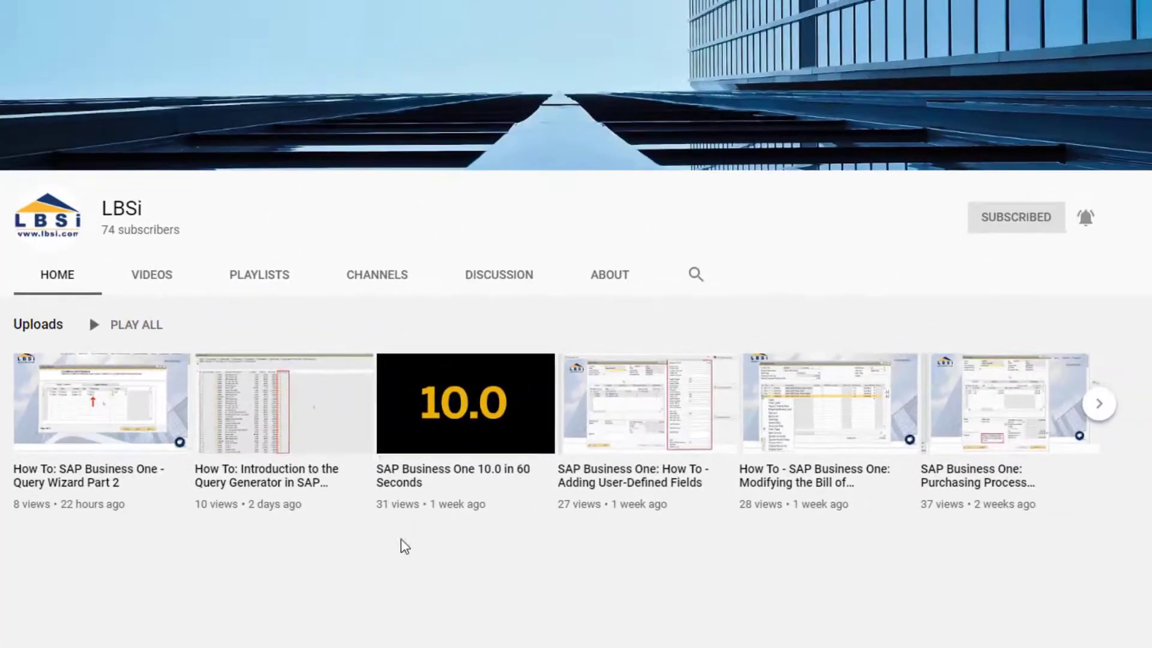
{"action": "left_click", "coordinate": [1100, 405]}
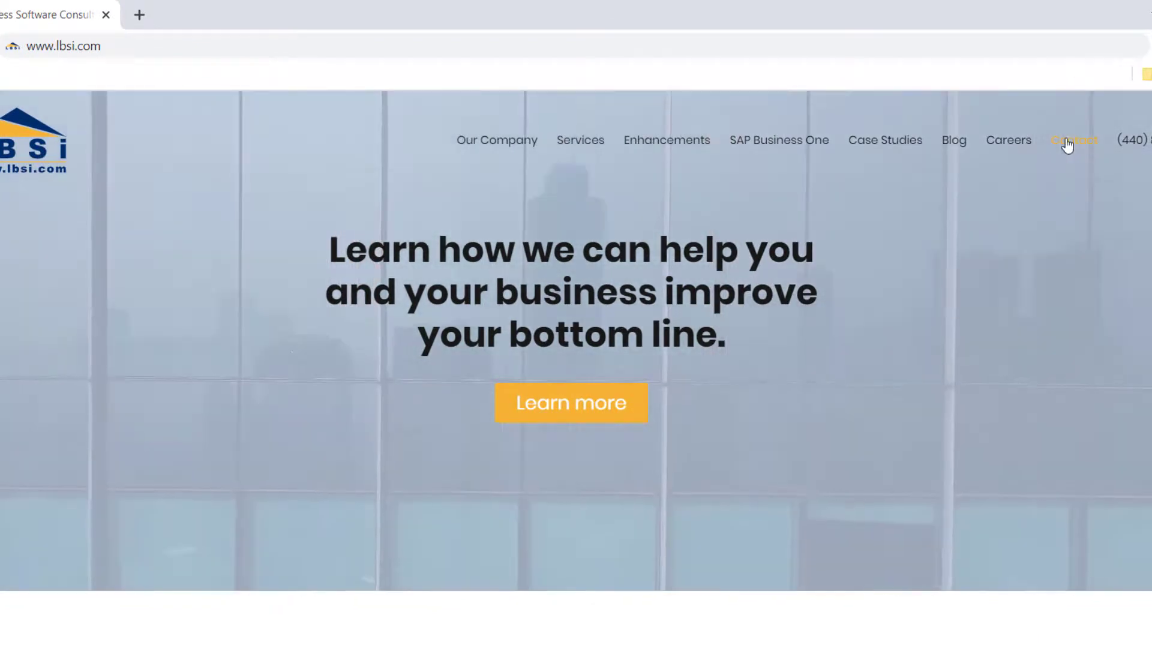
Go to the LBSi Contact page and scroll down to its inquiry form.
{"action": "left_click", "coordinate": [1067, 145]}
{"action": "scroll", "coordinate": [576, 369], "scroll_direction": "down", "scroll_amount": 4}
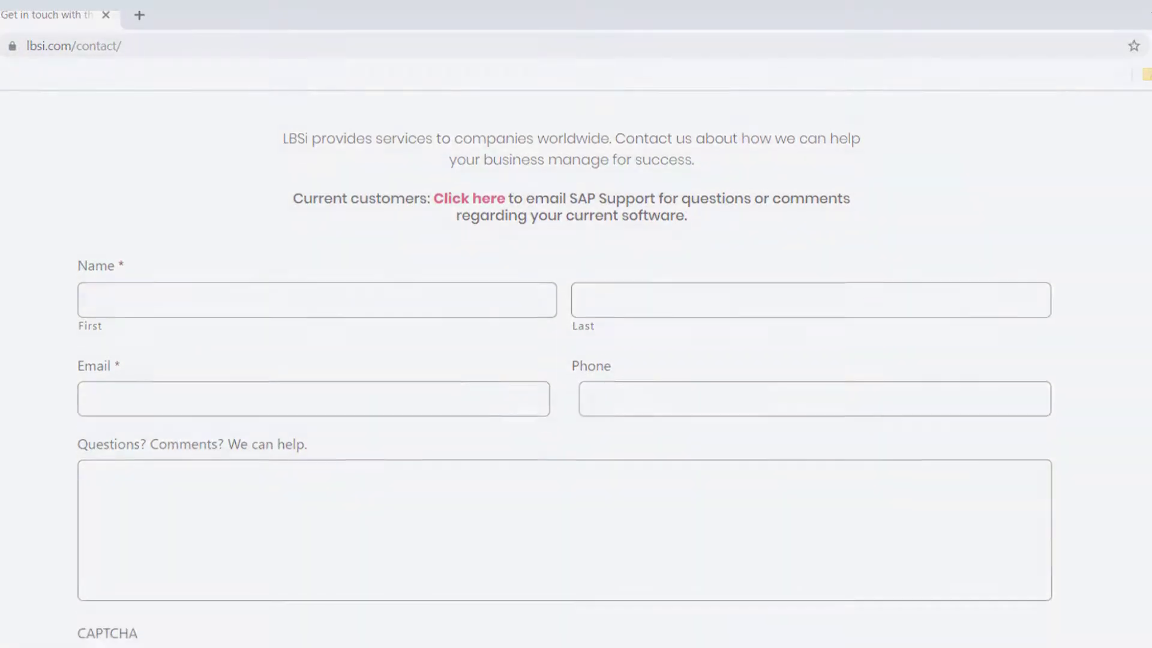